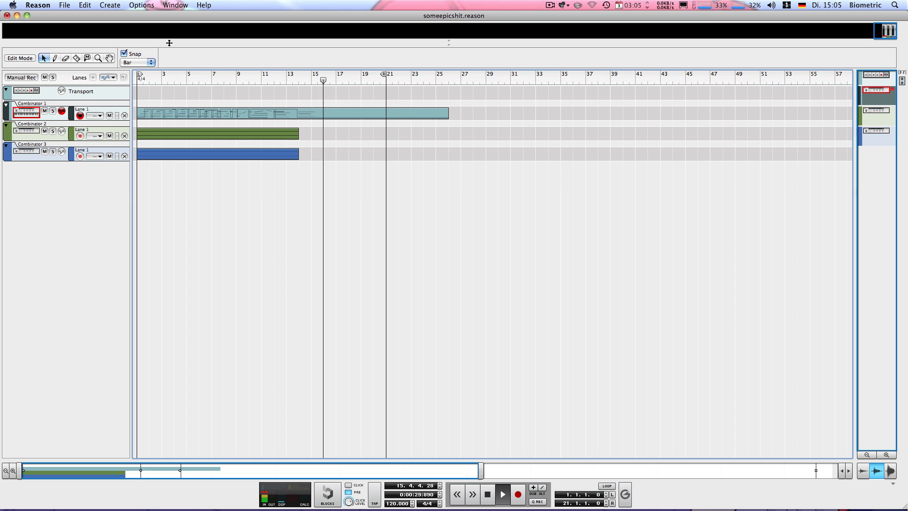
# Stop playback, open the recent song müde.reason and enlarge the sequencer area by shrinking the mixer.
pyautogui.press('space')
pyautogui.click(66, 5)
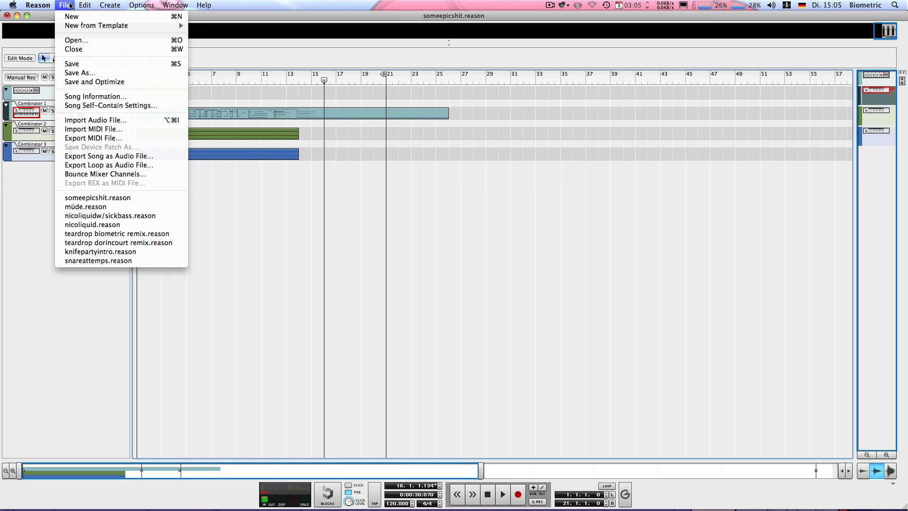
pyautogui.click(102, 207)
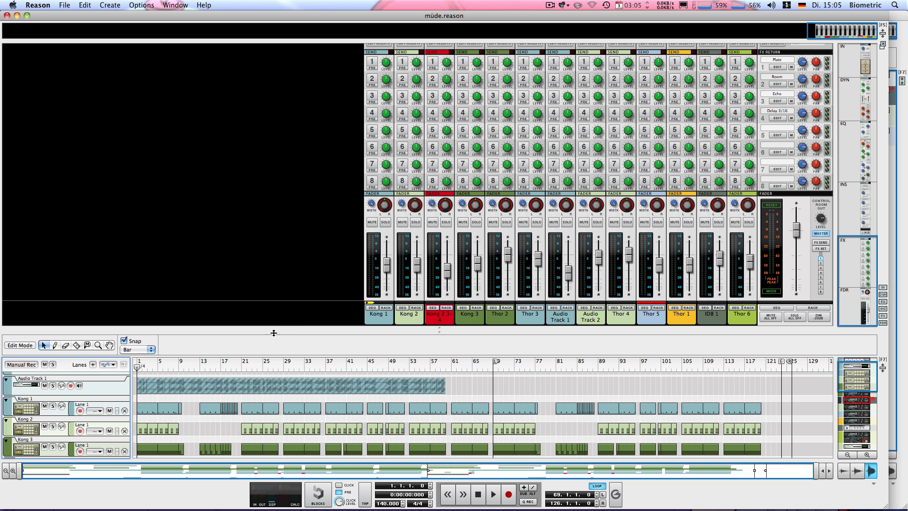
pyautogui.moveTo(280, 334); pyautogui.dragTo(229, 83)
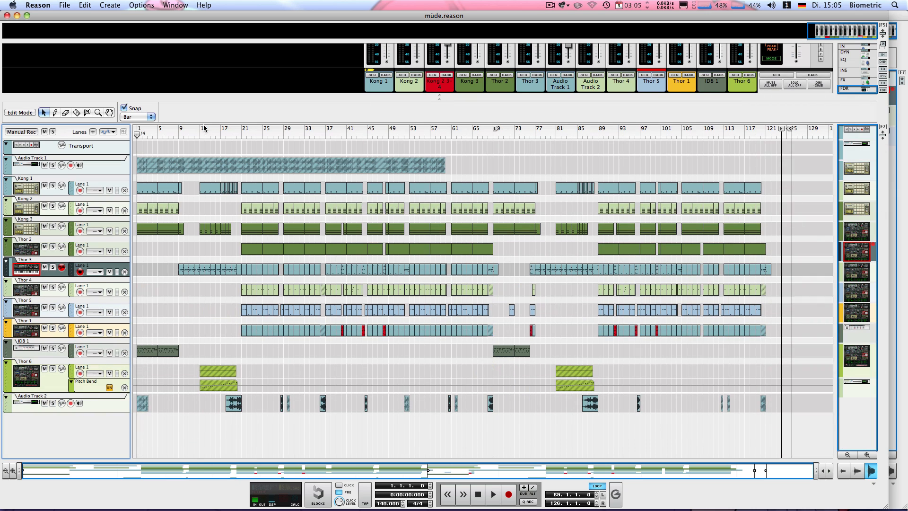
# Play the full arrangement from bar 21, stop it, and return the song position to bar 21.
pyautogui.click(243, 137)
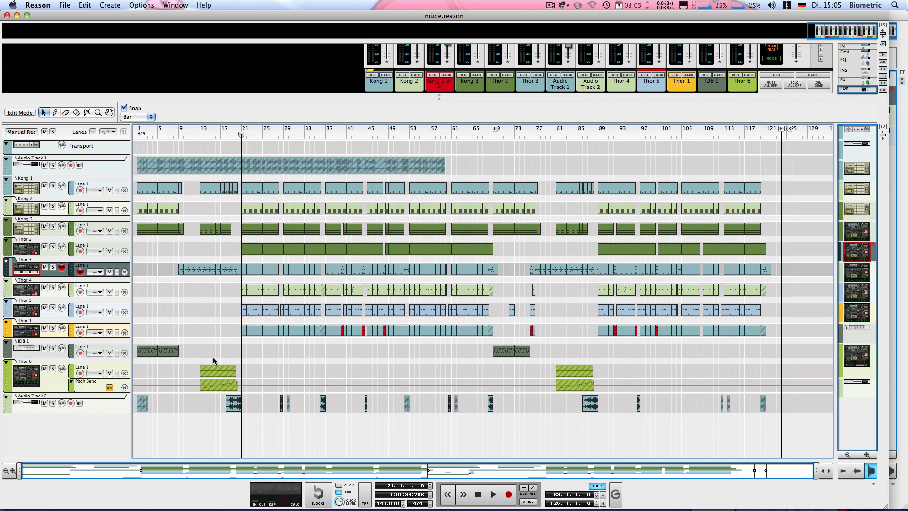
pyautogui.press('space')
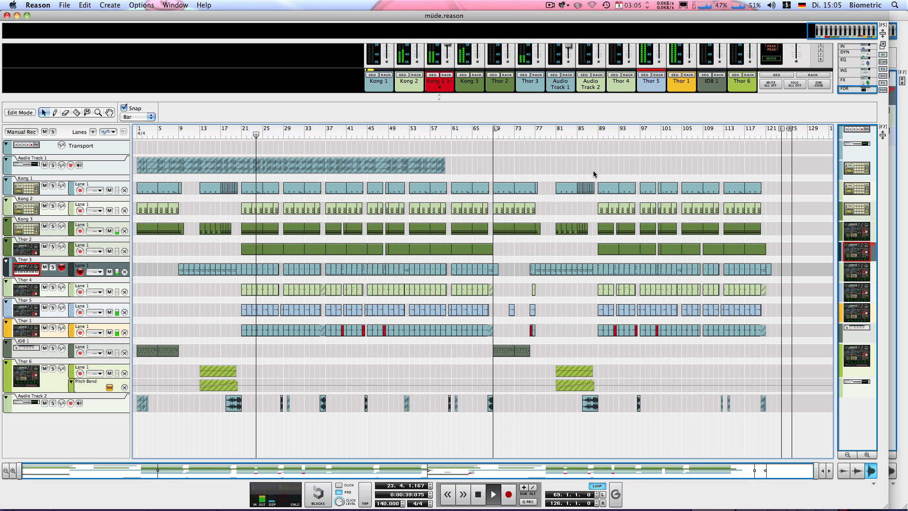
pyautogui.press('space')
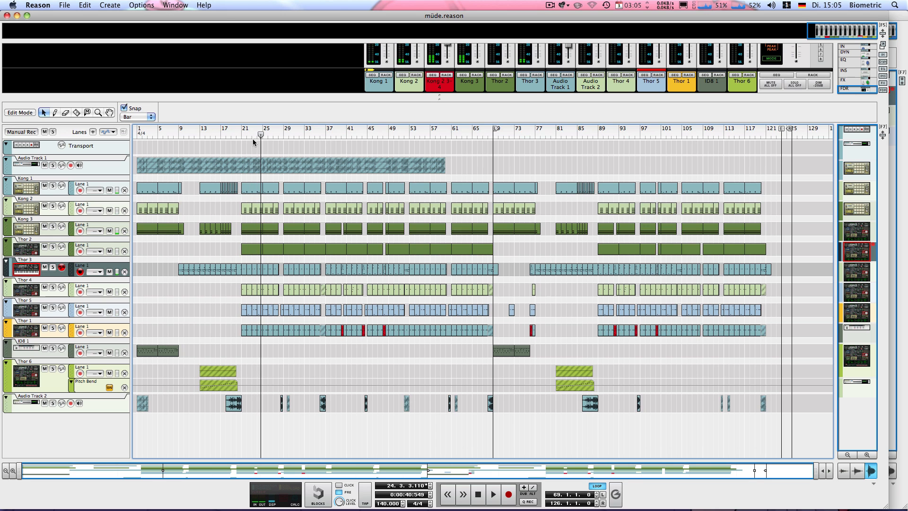
pyautogui.moveTo(256, 136); pyautogui.dragTo(242, 138)
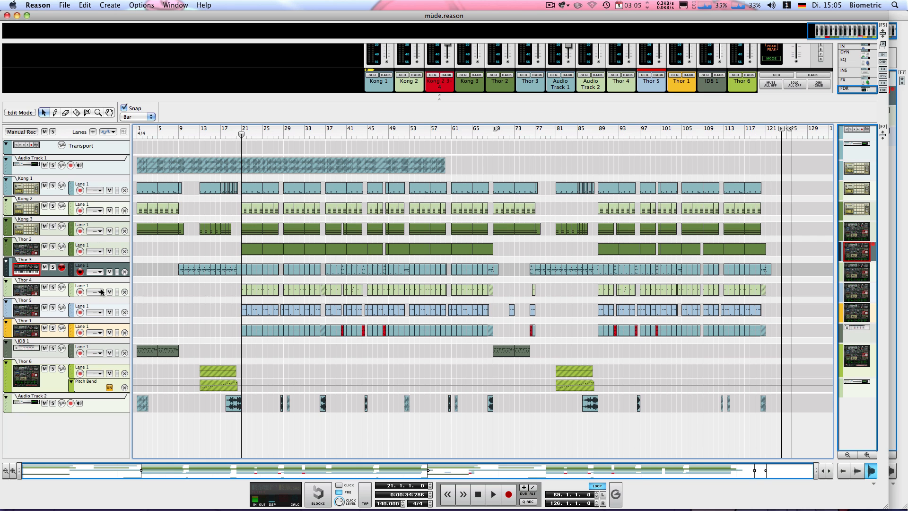
# Solo the Thor 1 track, listen to it from bar 21, and clear its solo.
pyautogui.scroll(6, 199, 303)
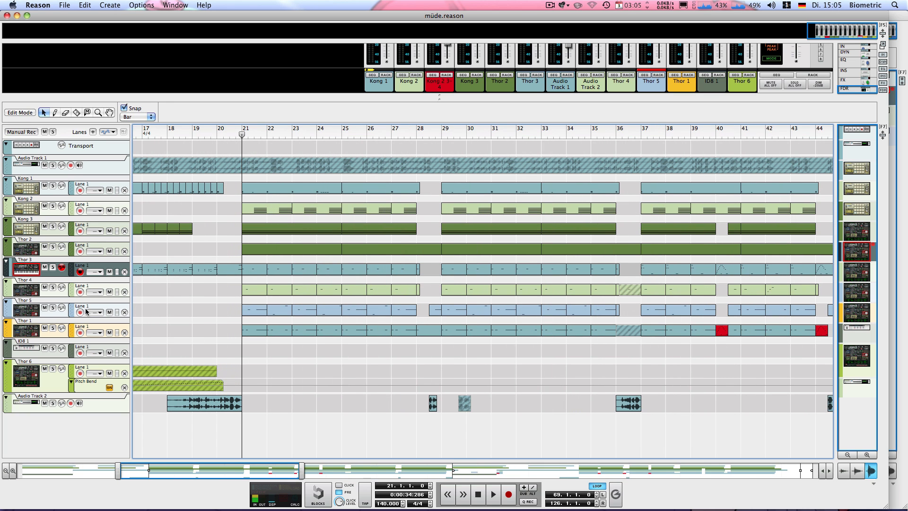
pyautogui.click(53, 327)
pyautogui.press('space')
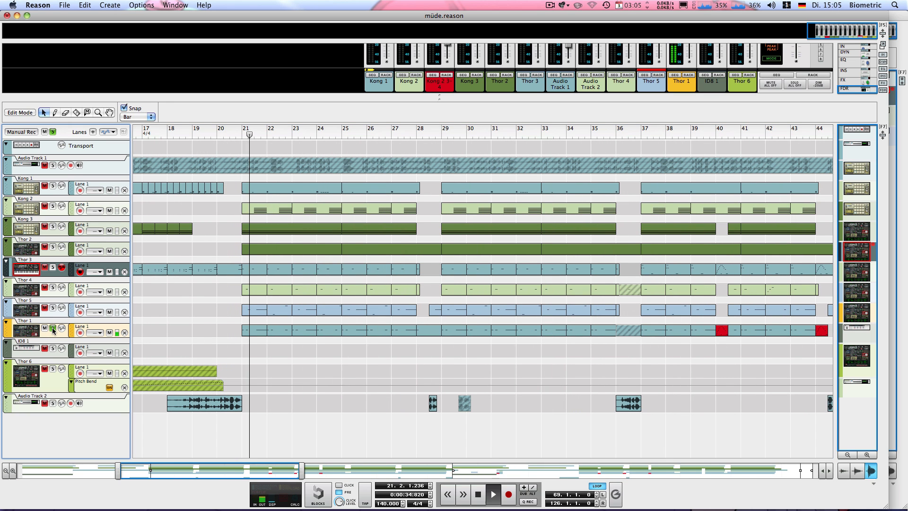
pyautogui.press('space')
pyautogui.click(53, 327)
pyautogui.click(241, 135)
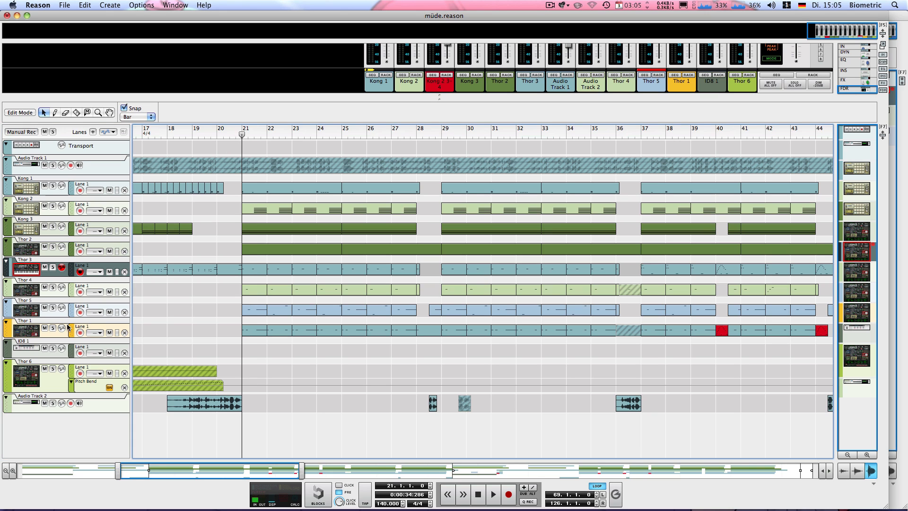
pyautogui.click(53, 327)
pyautogui.press('space')
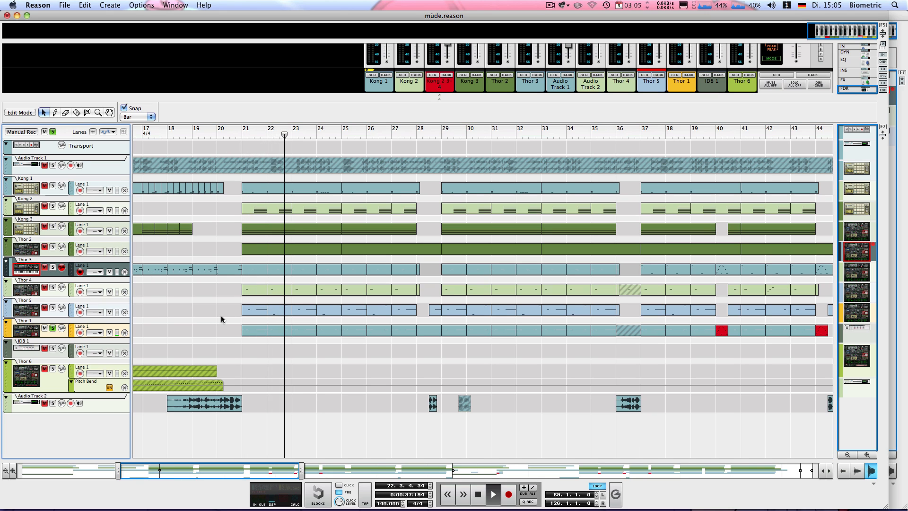
pyautogui.press('space')
pyautogui.click(53, 327)
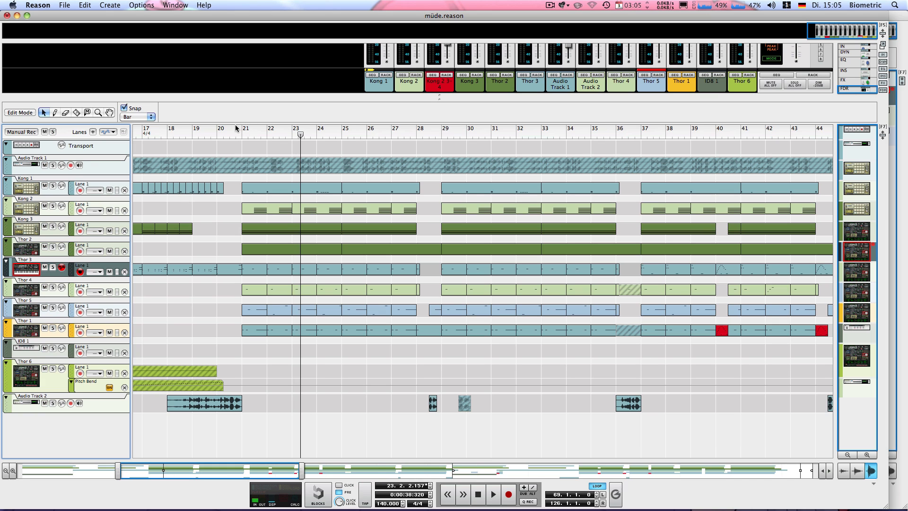
# Solo the Thor 5 track, listen to it from bar 21, and clear its solo.
pyautogui.click(239, 129)
pyautogui.click(52, 308)
pyautogui.press('space')
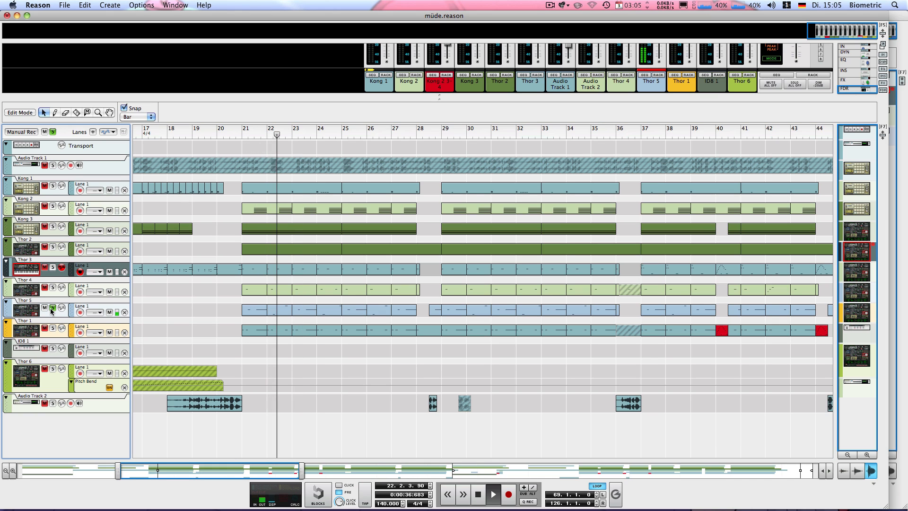
pyautogui.press('space')
pyautogui.click(52, 307)
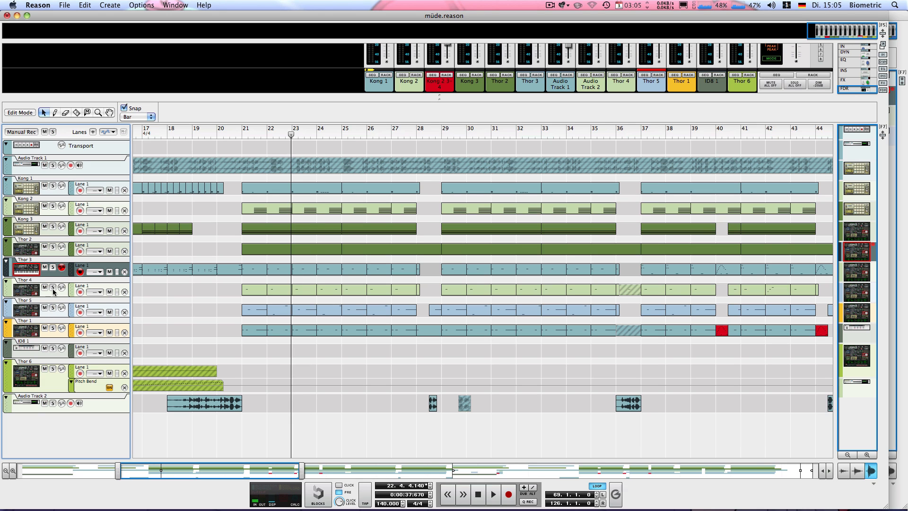
# Solo the Thor 3 track, listen to it from bar 21, and clear its solo.
pyautogui.click(53, 267)
pyautogui.click(246, 127)
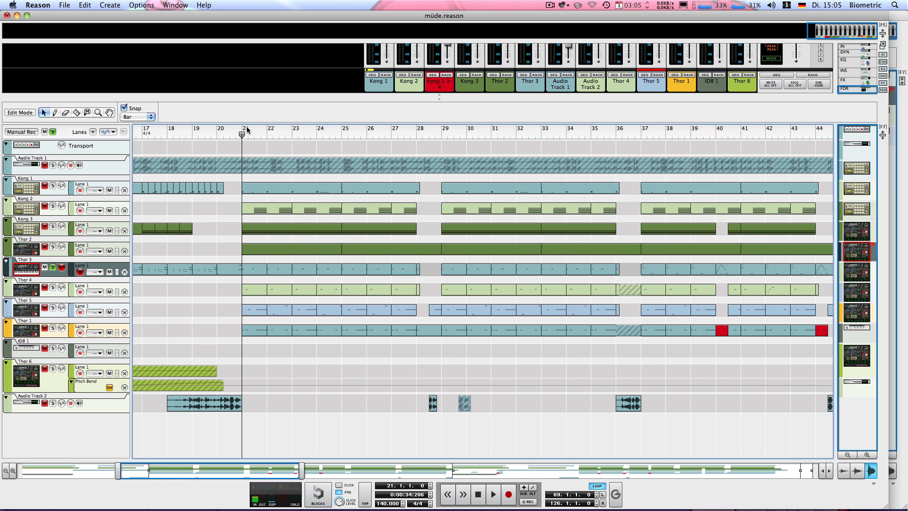
pyautogui.press('space')
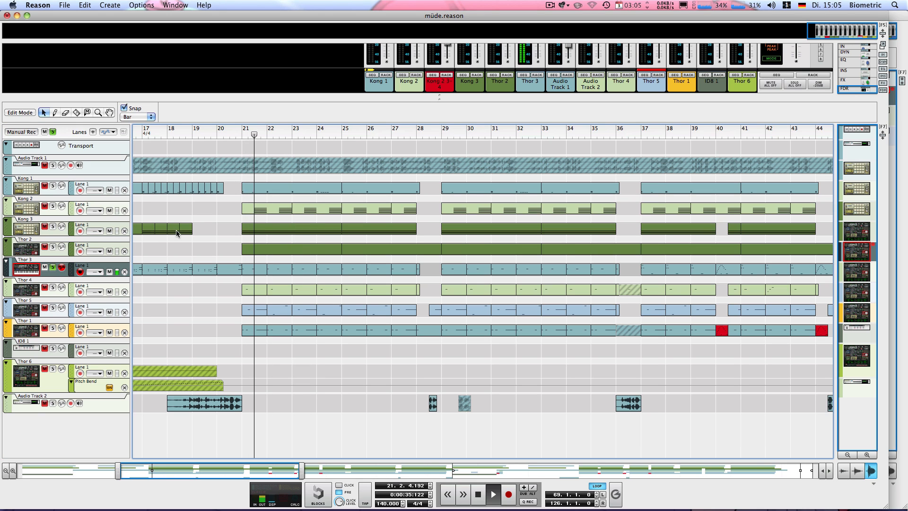
pyautogui.click(52, 268)
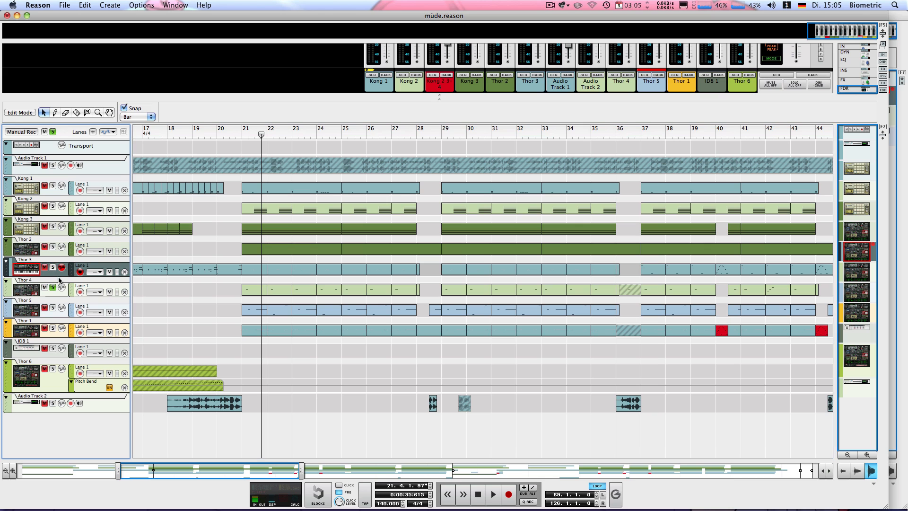
# Listen to the Thor 4 track alone from bar 21, return to bar 21 and clear its solo.
pyautogui.click(239, 130)
pyautogui.press('space')
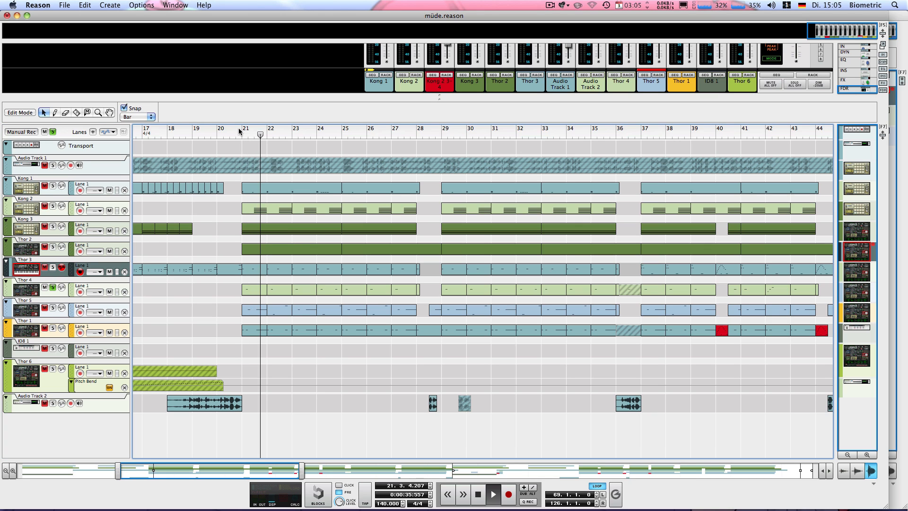
pyautogui.press('space')
pyautogui.click(241, 132)
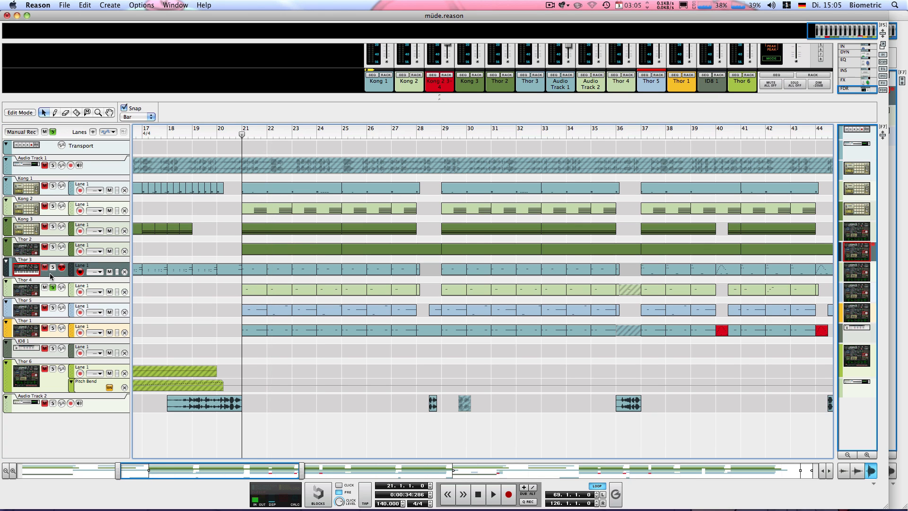
pyautogui.click(52, 287)
# Solo and select the Thor 5 track, and show its rack device above a reduced sequencer area.
pyautogui.click(52, 308)
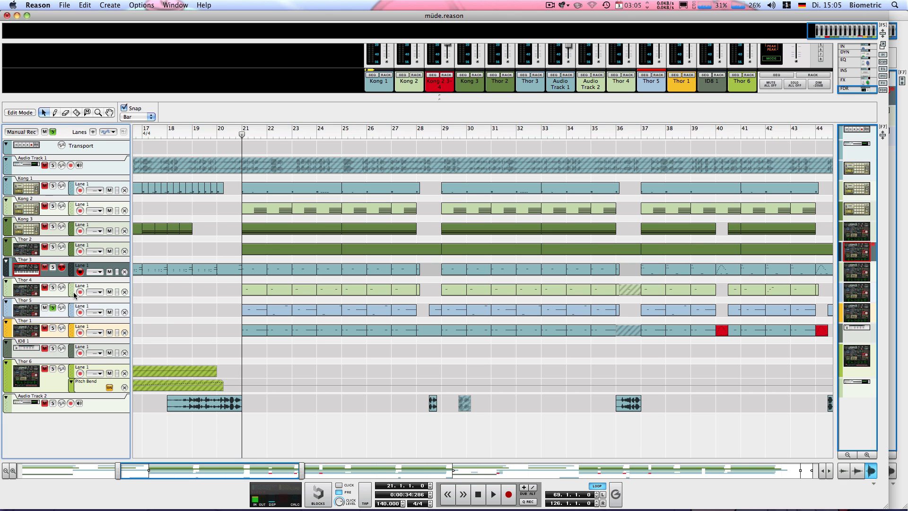
pyautogui.click(35, 313)
pyautogui.click(658, 75)
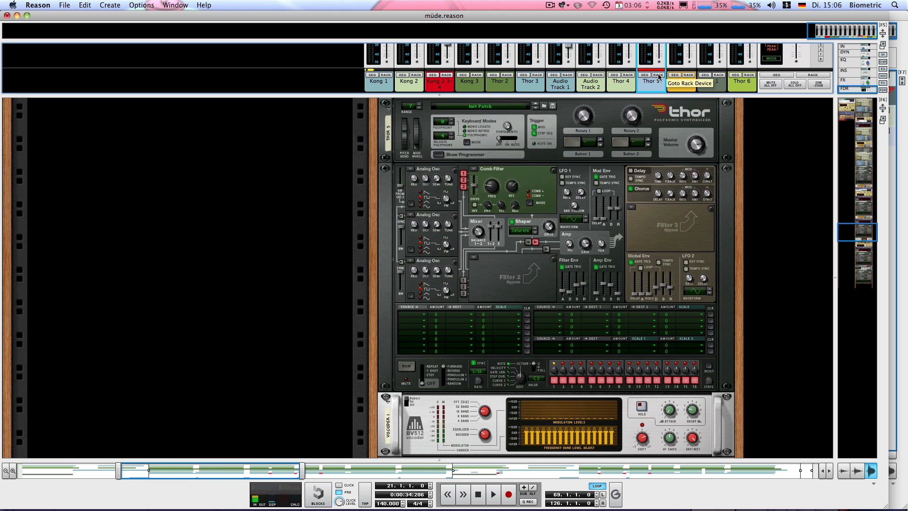
pyautogui.moveTo(441, 460); pyautogui.dragTo(425, 428)
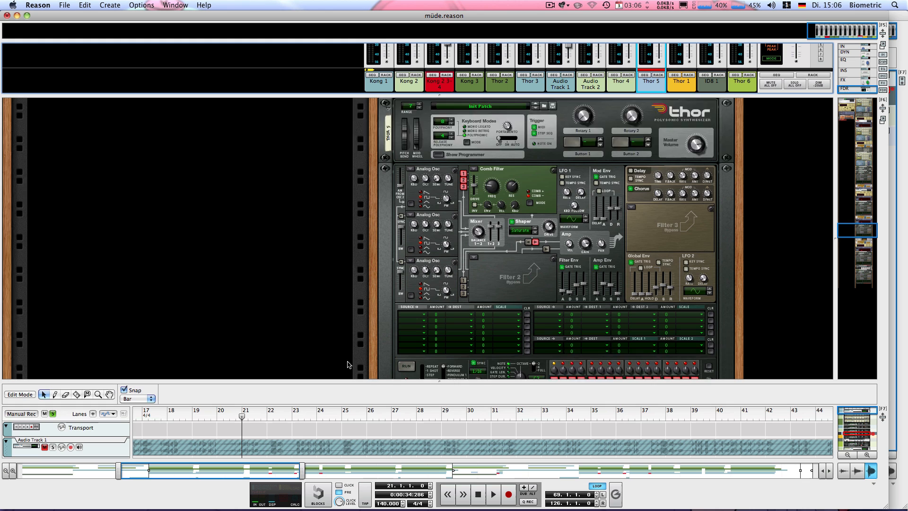
# Collapse the mixer area to enlarge the rack and examine the effect devices below Thor 5.
pyautogui.scroll(-3, 340, 362)
pyautogui.scroll(-6, 340, 361)
pyautogui.moveTo(485, 97); pyautogui.dragTo(458, 2)
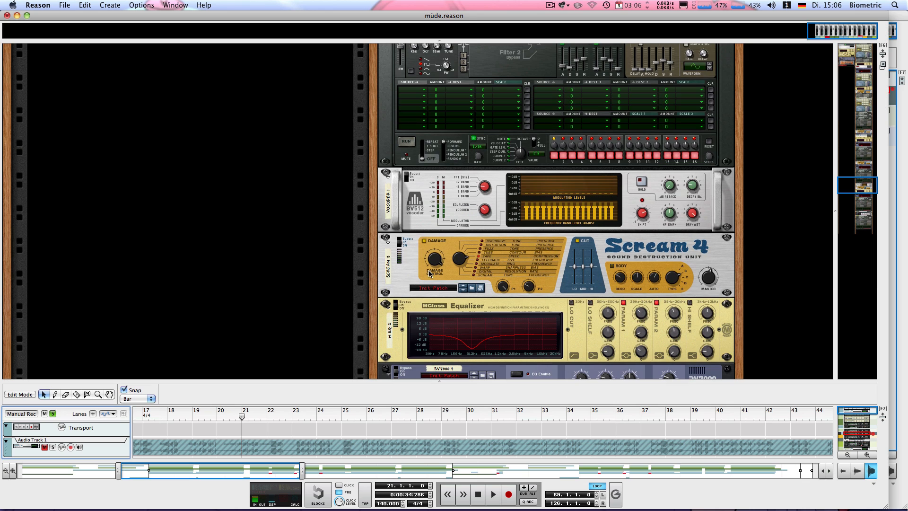
pyautogui.scroll(-3, 428, 214)
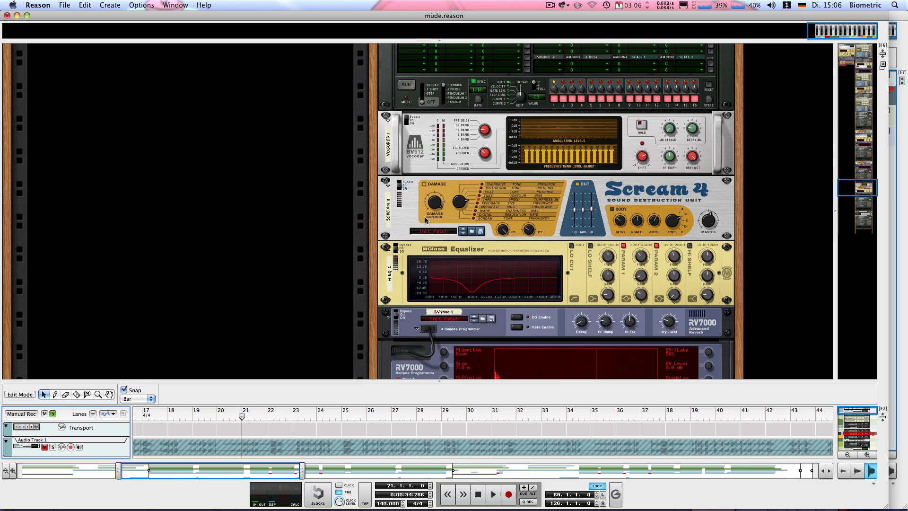
pyautogui.scroll(6, 424, 216)
pyautogui.scroll(-6, 424, 217)
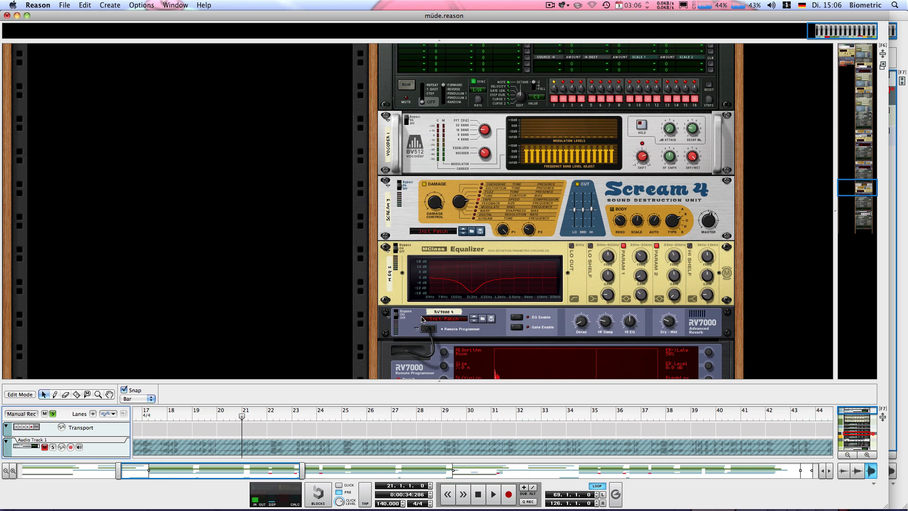
# Set the loop from bar 21 to bar 22 in the sequencer and restore the larger rack area.
pyautogui.moveTo(239, 382); pyautogui.dragTo(241, 235)
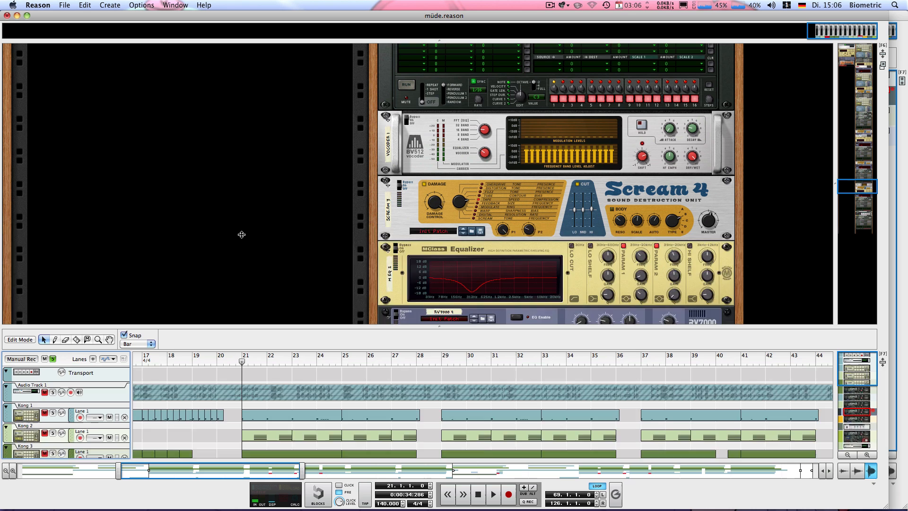
pyautogui.moveTo(246, 268); pyautogui.dragTo(261, 266)
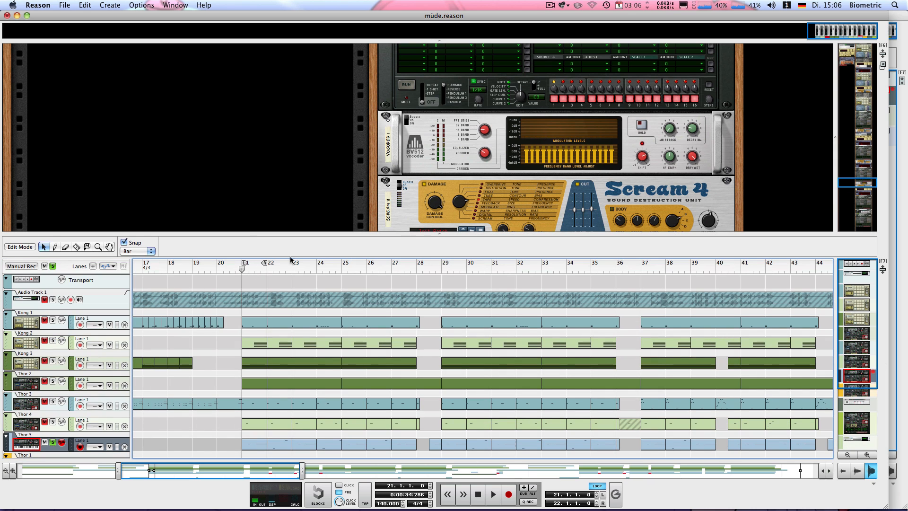
pyautogui.moveTo(417, 424); pyautogui.dragTo(418, 431)
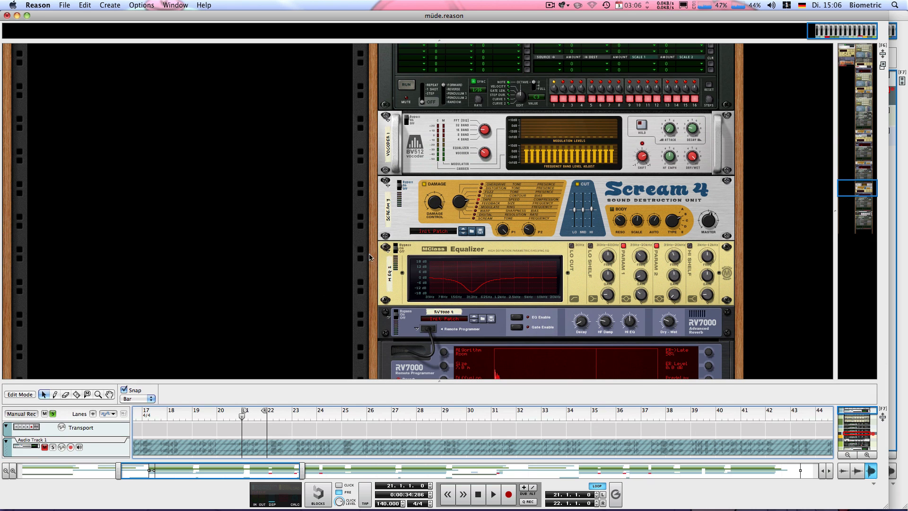
# Bypass the MClass Equalizer and Scream 4 below Thor 5, and listen to the looped bar.
pyautogui.click(397, 249)
pyautogui.click(402, 191)
pyautogui.scroll(5, 402, 142)
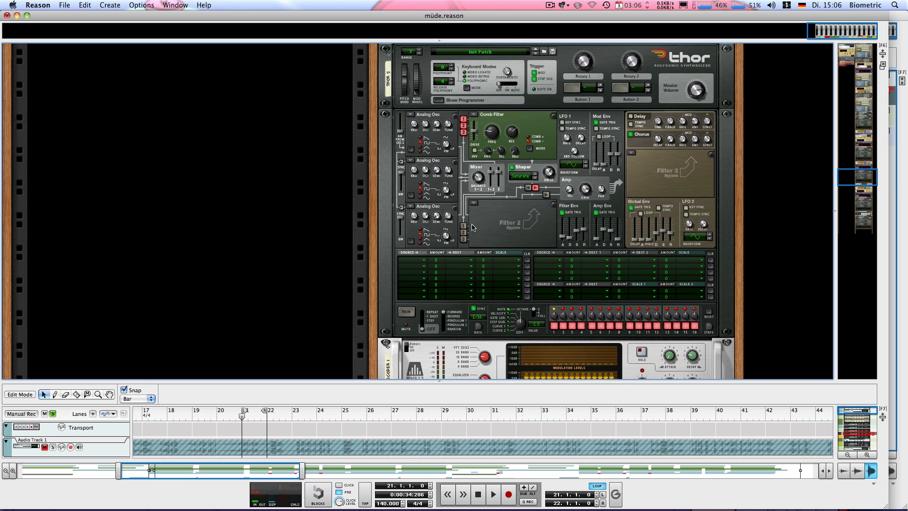
pyautogui.press('space')
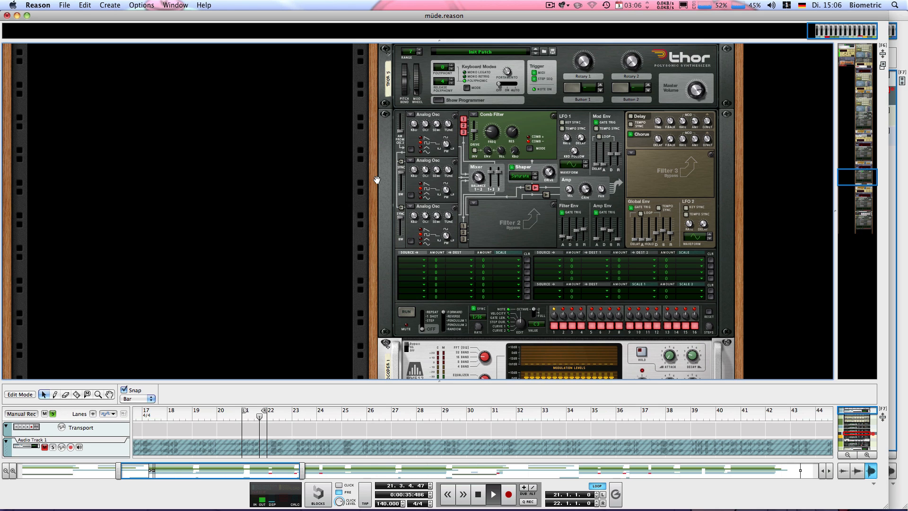
pyautogui.press('space')
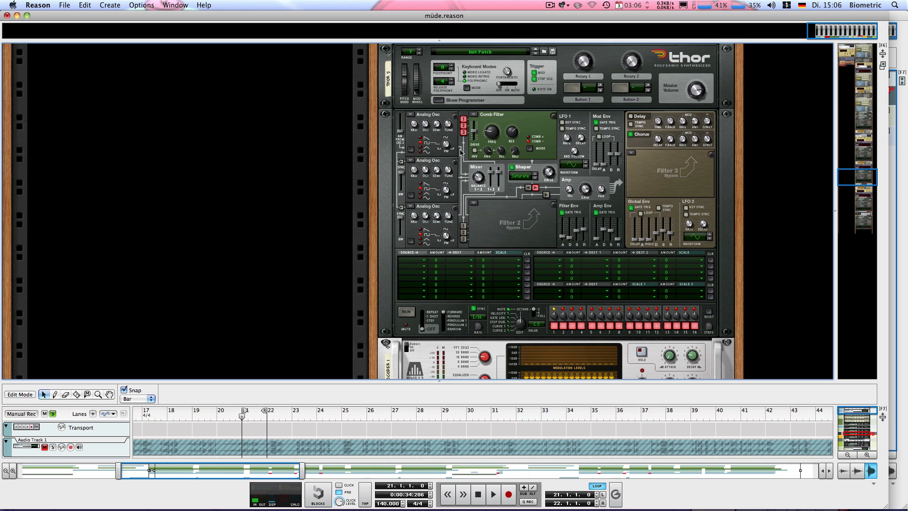
# Turn off the Chorus in Thor 5, set Filter 1 to Bypass, and play the looped bar.
pyautogui.click(631, 135)
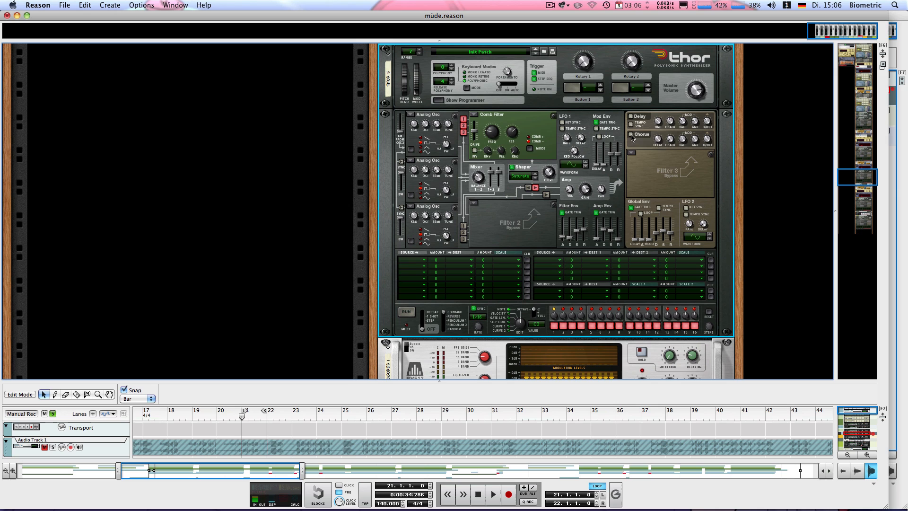
pyautogui.click(473, 115)
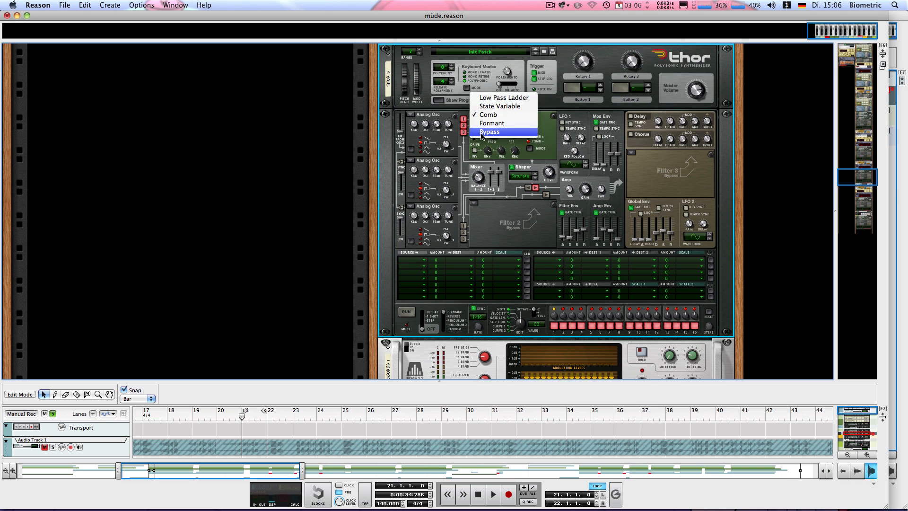
pyautogui.click(489, 131)
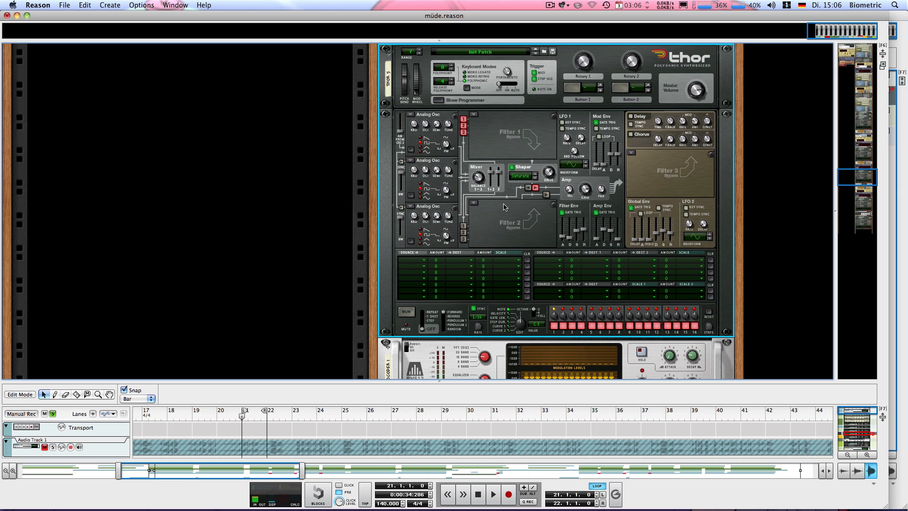
pyautogui.press('space')
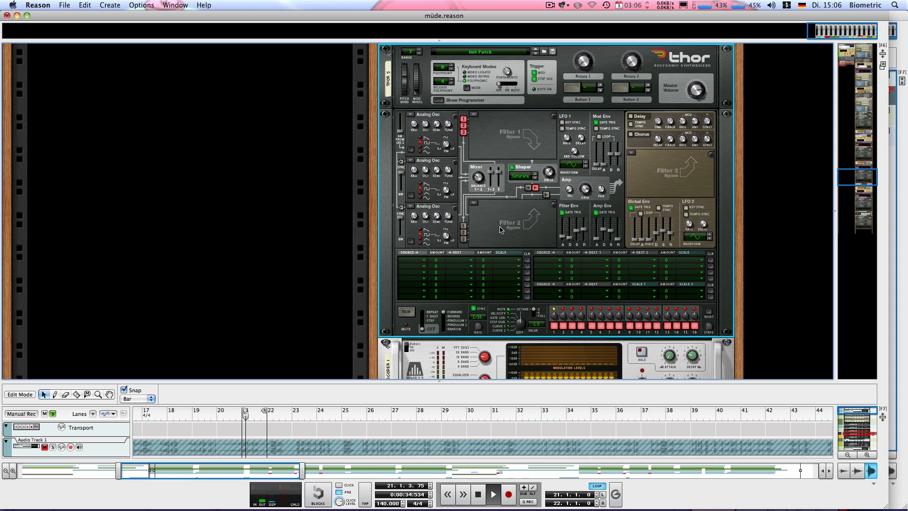
# Listen to the looped bar and turn off the Shaper in Thor 5.
pyautogui.press('space')
pyautogui.press('space')
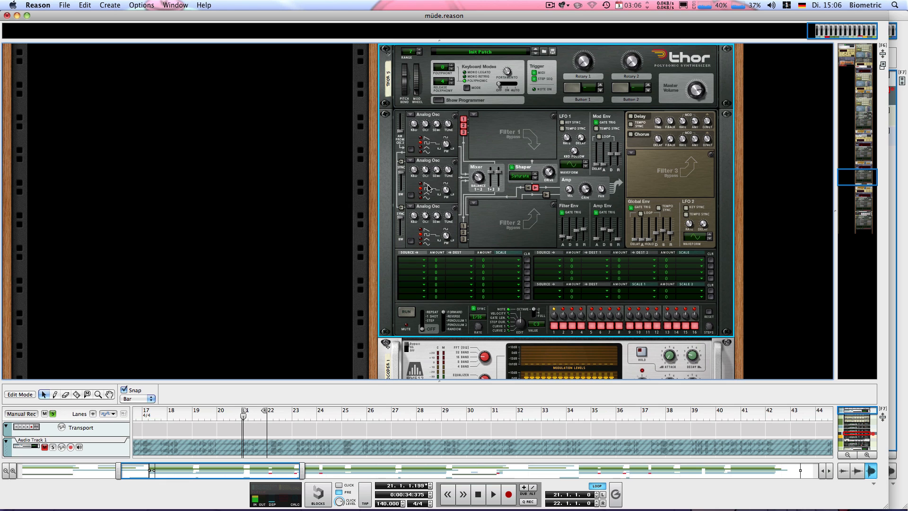
pyautogui.moveTo(426, 125)
pyautogui.moveTo(426, 217)
pyautogui.click(511, 167)
# Set Filter 1 in Thor 5 to Low Pass Ladder and lower its frequency to about 83 Hz while the loop plays.
pyautogui.click(473, 115)
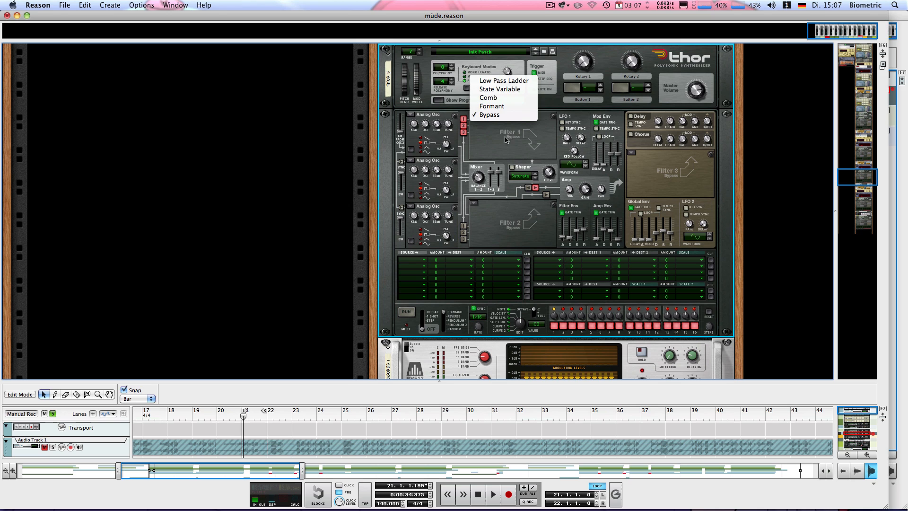
pyautogui.click(475, 116)
pyautogui.click(475, 114)
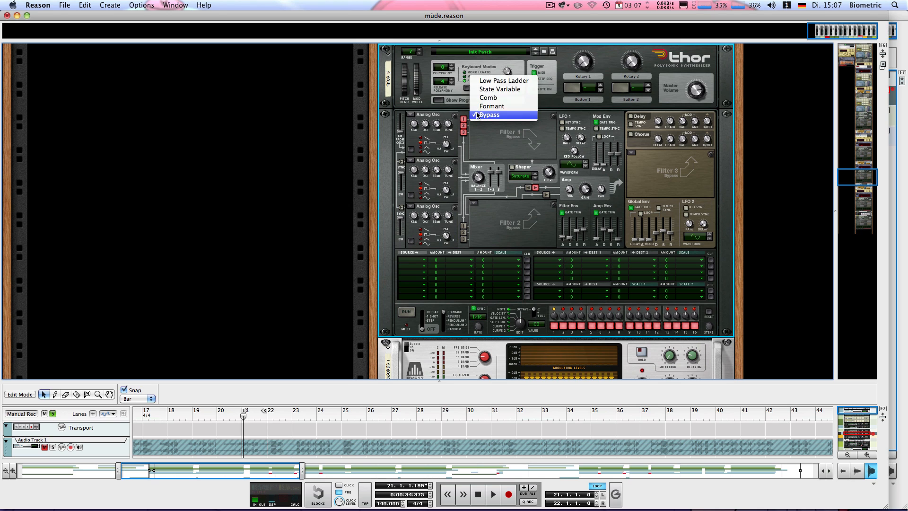
pyautogui.click(496, 82)
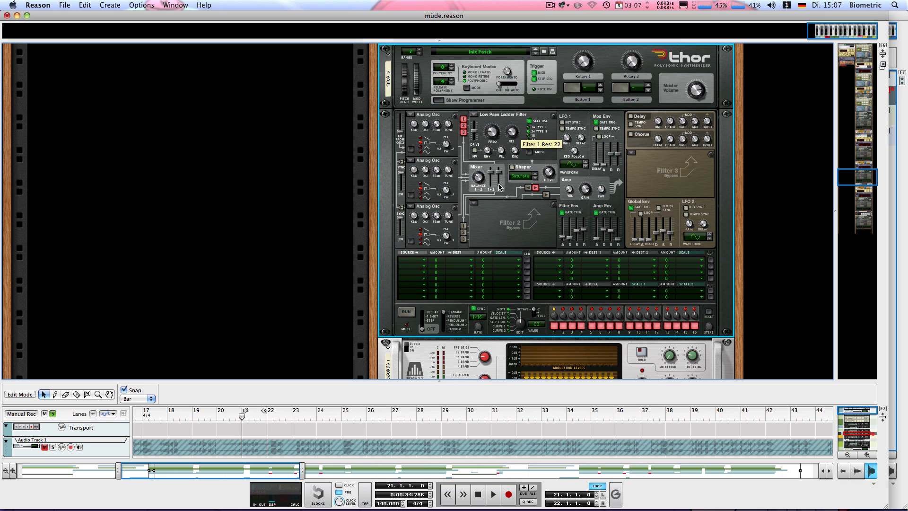
pyautogui.press('space')
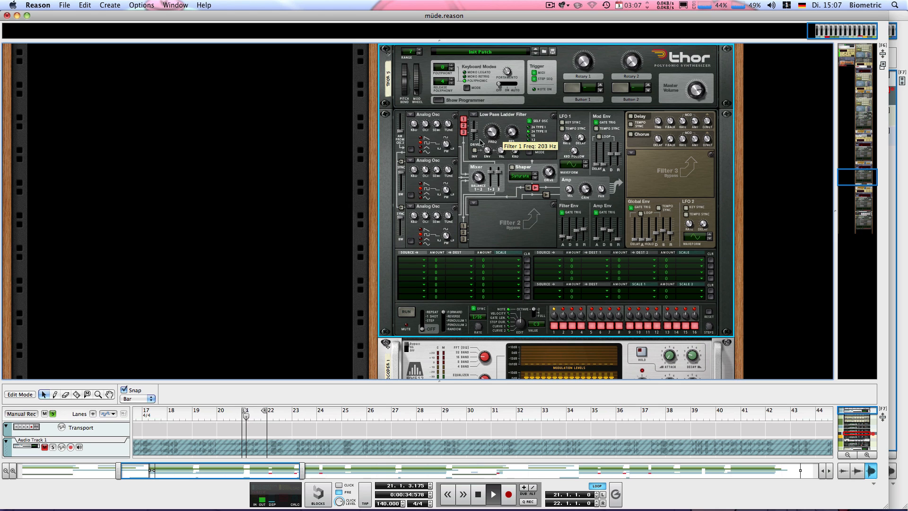
pyautogui.moveTo(485, 129); pyautogui.dragTo(477, 158)
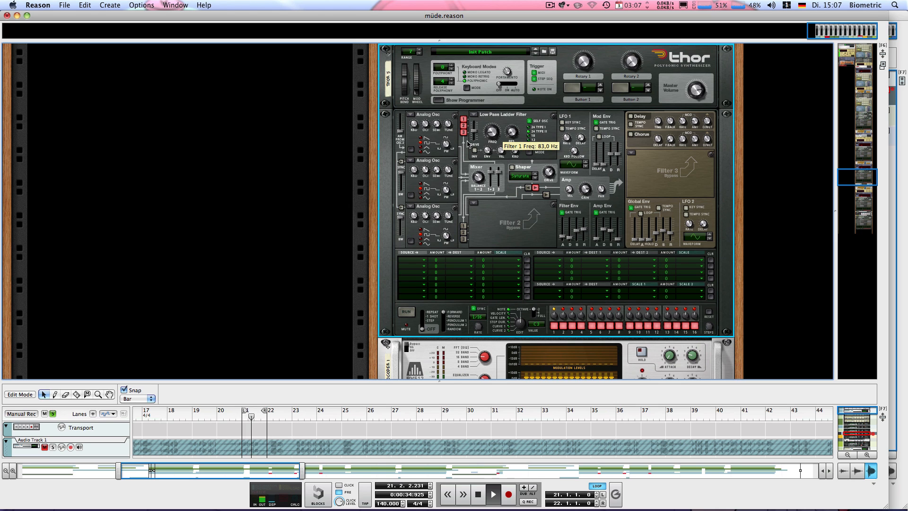
pyautogui.press('space')
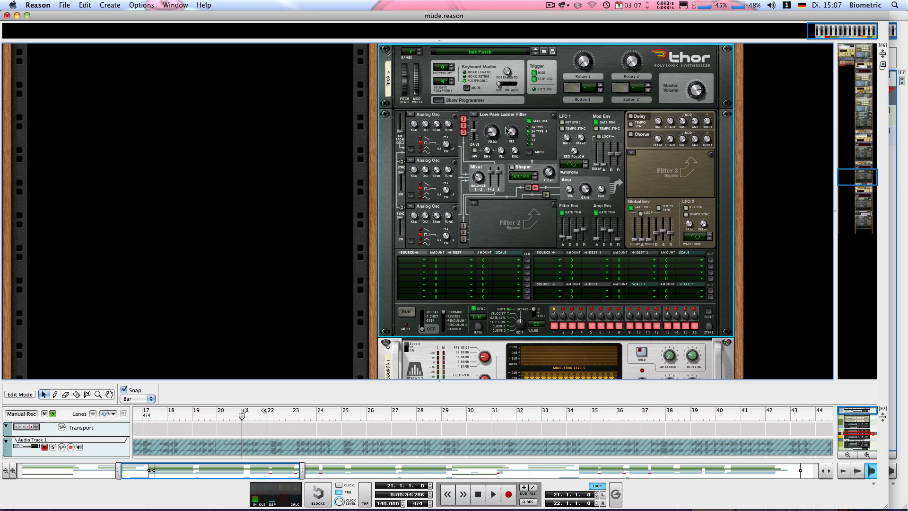
# Switch Filter 1 to Comb, turn its resonance down to 0, and raise its frequency to about 106 Hz while the loop plays.
pyautogui.click(474, 116)
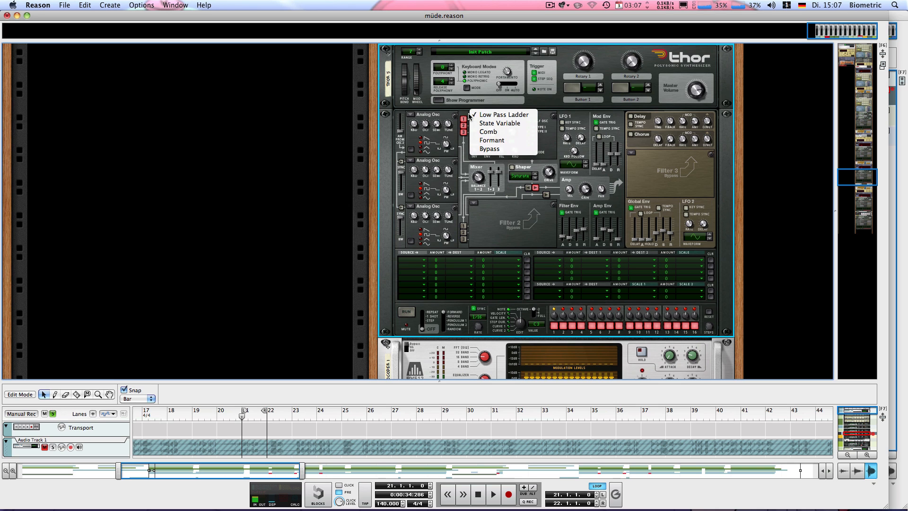
pyautogui.click(488, 131)
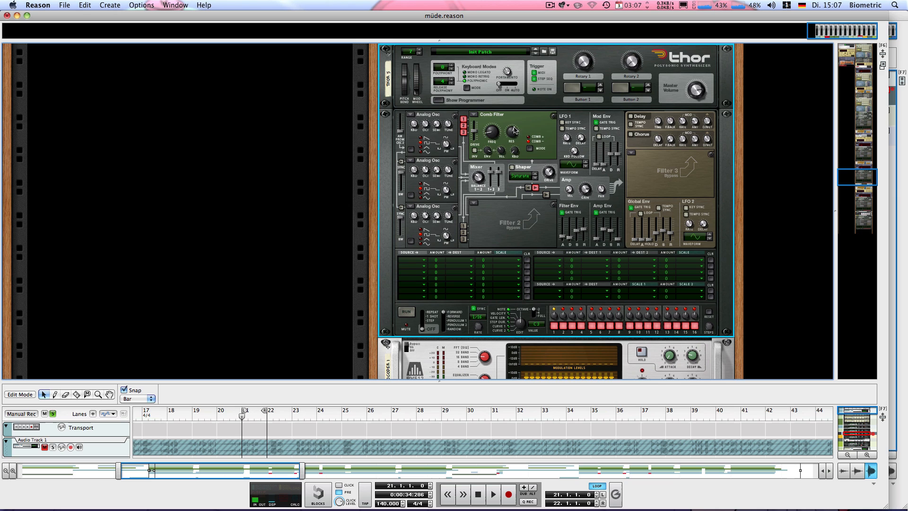
pyautogui.moveTo(511, 132); pyautogui.dragTo(505, 238)
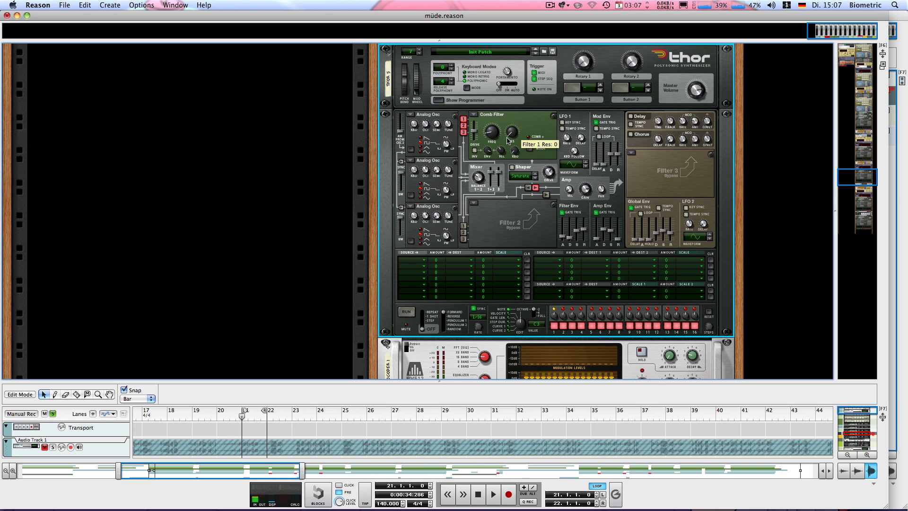
pyautogui.press('space')
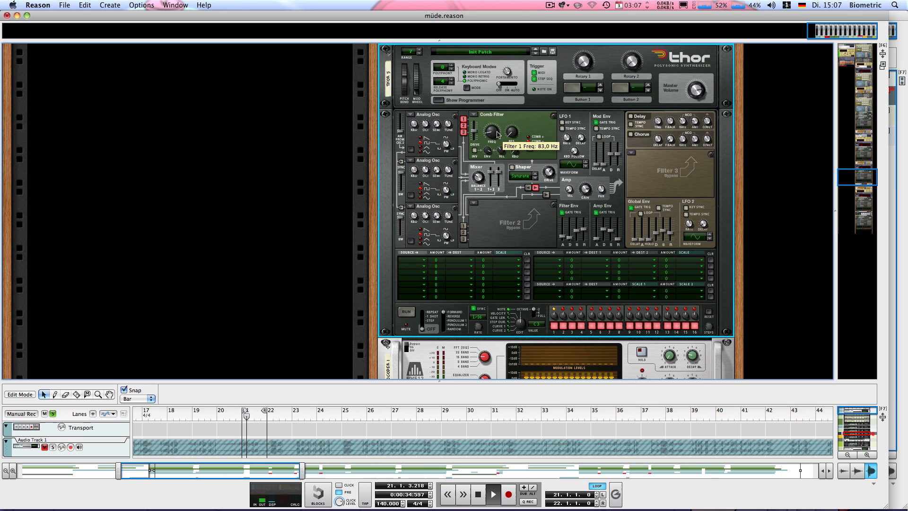
pyautogui.moveTo(497, 135); pyautogui.dragTo(481, 117)
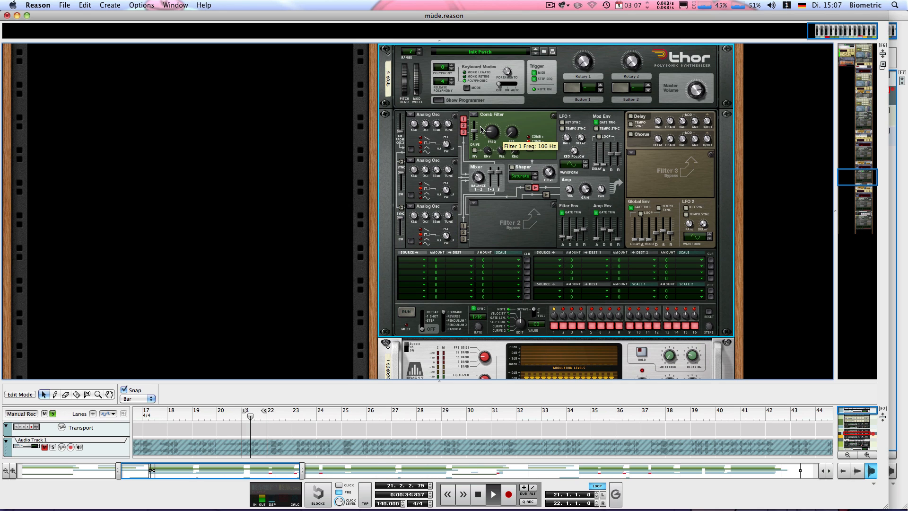
pyautogui.press('space')
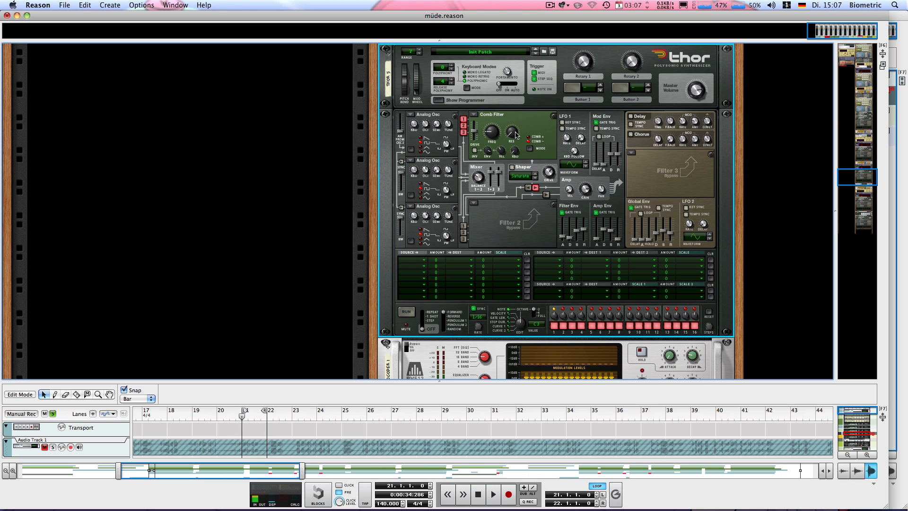
# Raise the Comb filter's resonance to about 80 and listen to the looped bar.
pyautogui.moveTo(515, 133); pyautogui.dragTo(443, 57)
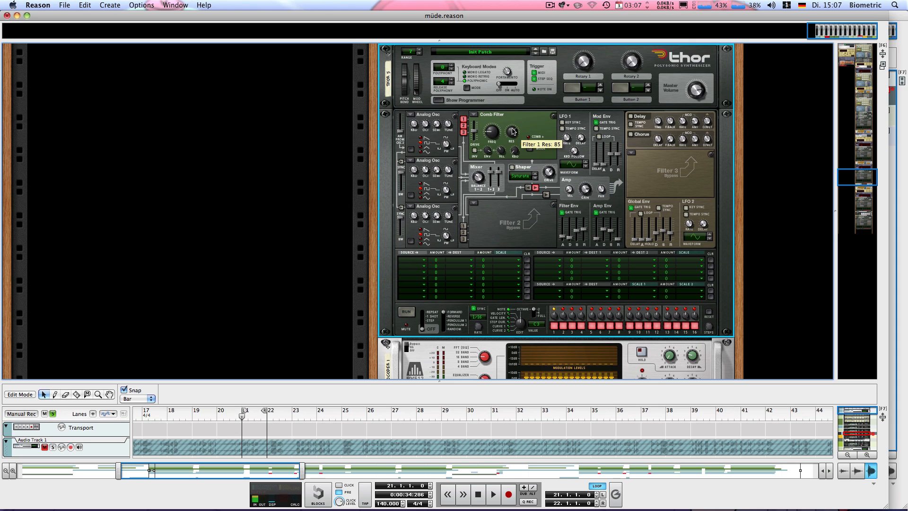
pyautogui.press('space')
pyautogui.moveTo(512, 132); pyautogui.dragTo(509, 141)
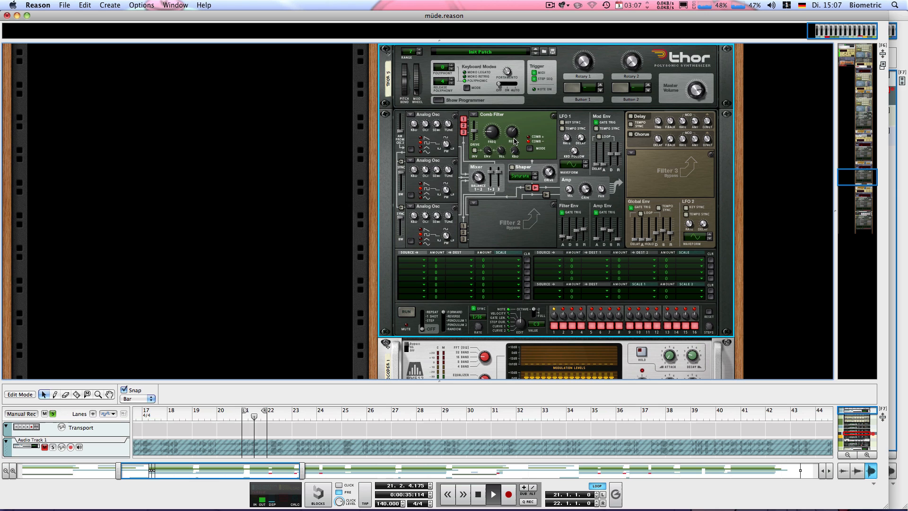
pyautogui.press('space')
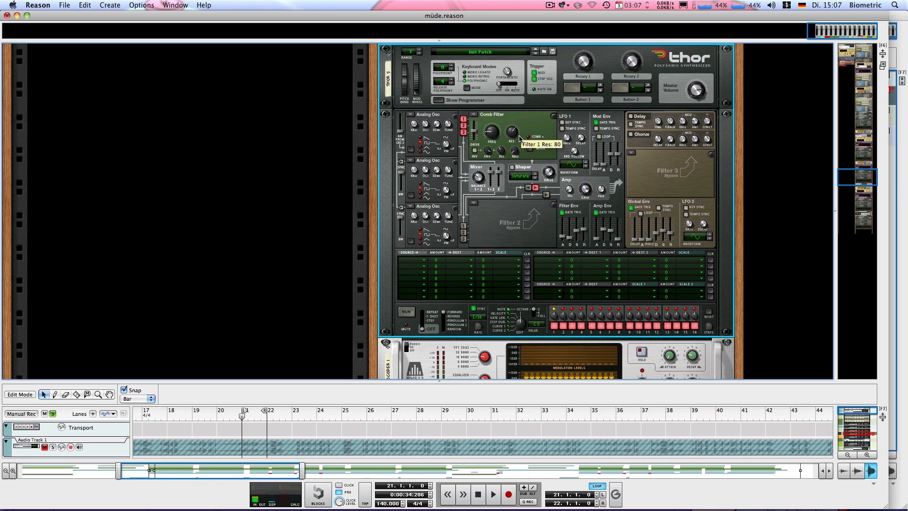
# Turn on the Shaper in Thor 5 and listen to the looped bar.
pyautogui.click(511, 167)
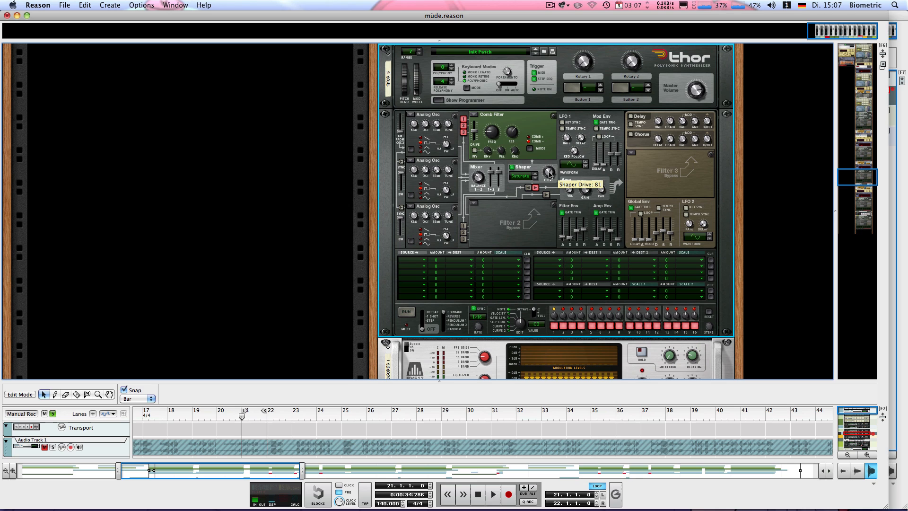
pyautogui.press('space')
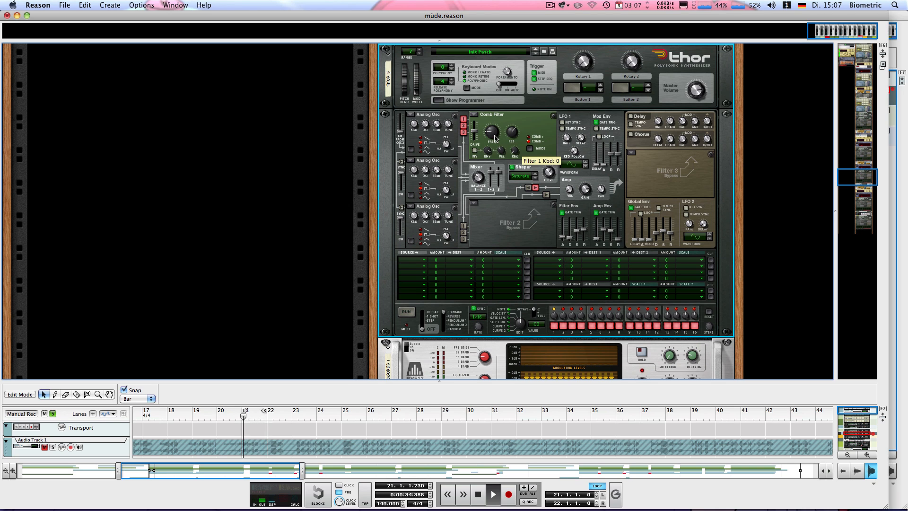
pyautogui.press('space')
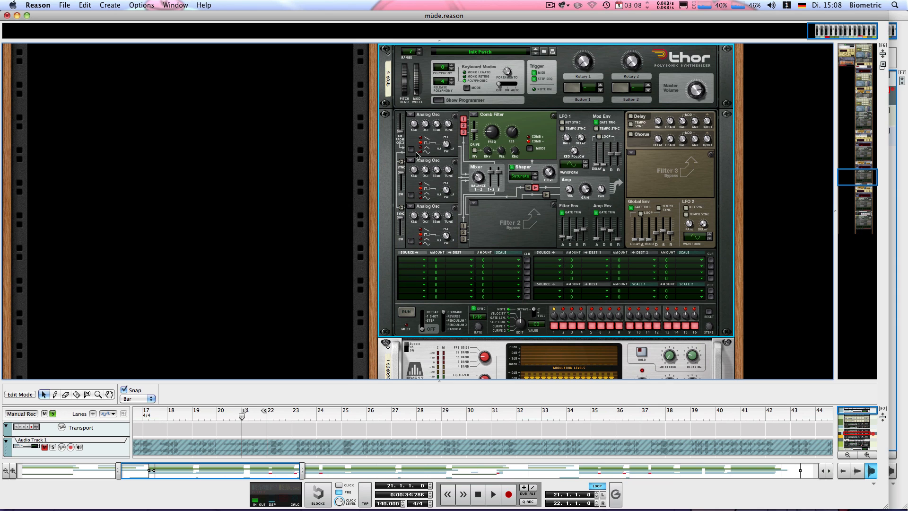
pyautogui.press('space')
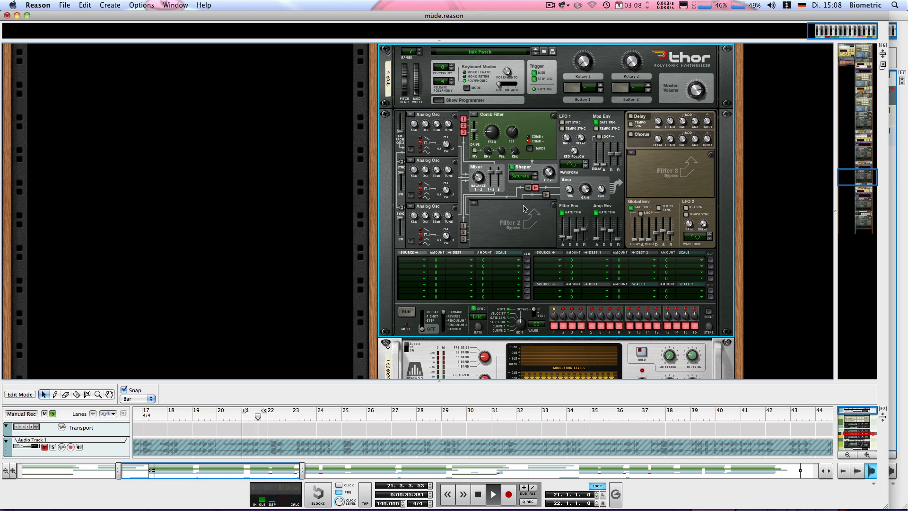
pyautogui.press('space')
pyautogui.press('KP_0')
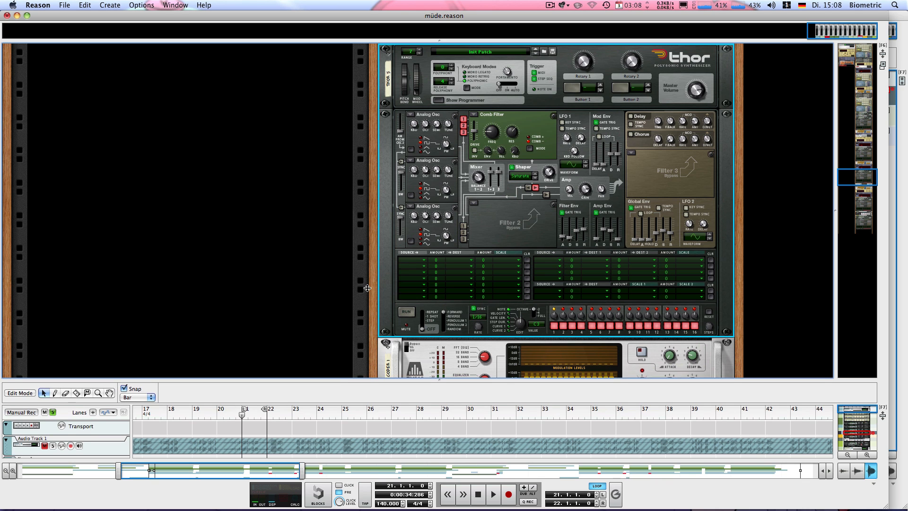
# Enlarge the sequencer area and open the Thor 5 clip at bar 21 for note editing.
pyautogui.moveTo(403, 380); pyautogui.dragTo(331, 286)
pyautogui.scroll(-3, 224, 381)
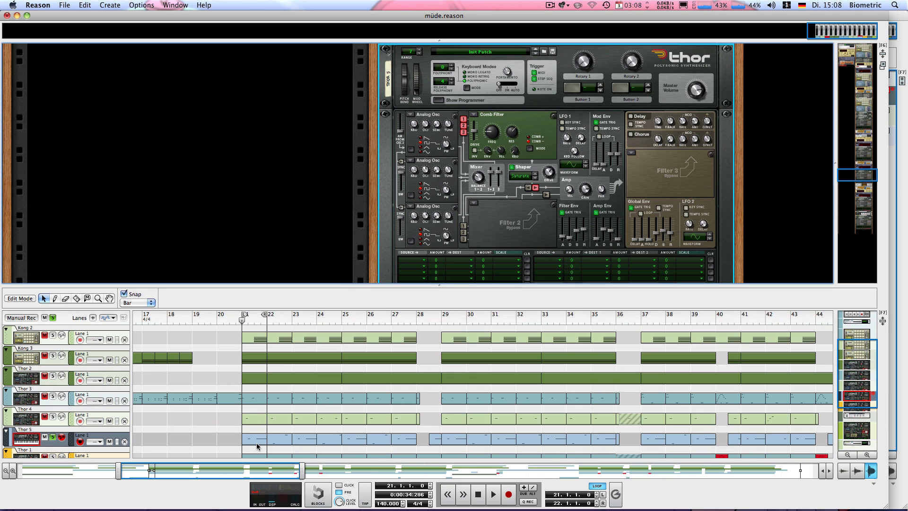
pyautogui.doubleClick(257, 444)
pyautogui.scroll(-4, 497, 361)
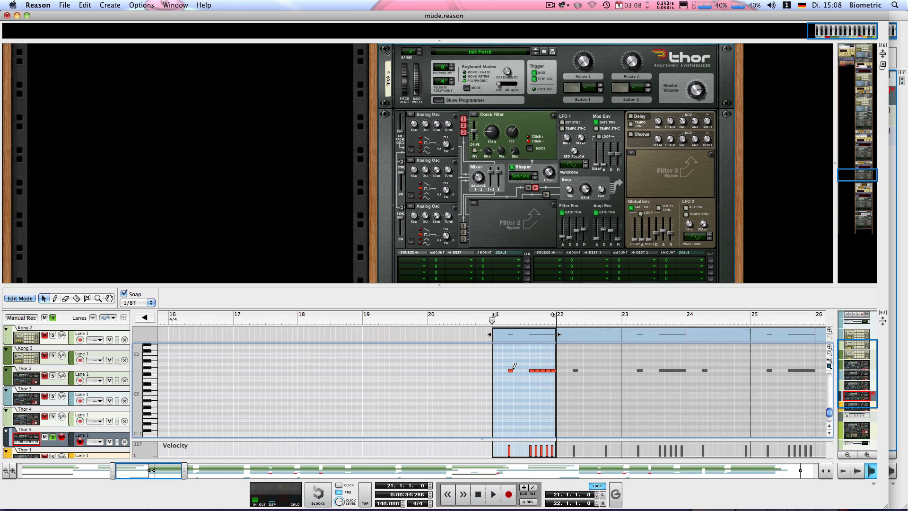
pyautogui.scroll(5, 513, 367)
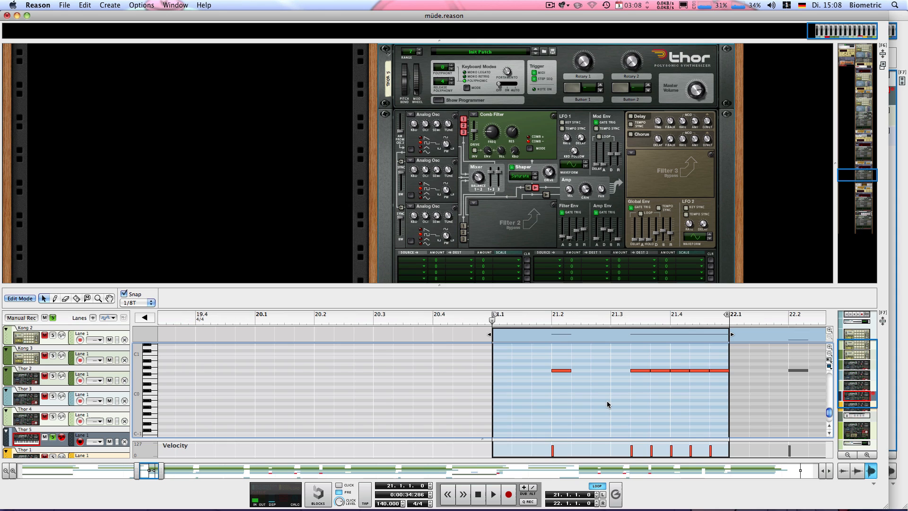
# Play the looped Thor 5 notes in bar 21 and return to the loop's start.
pyautogui.press('space')
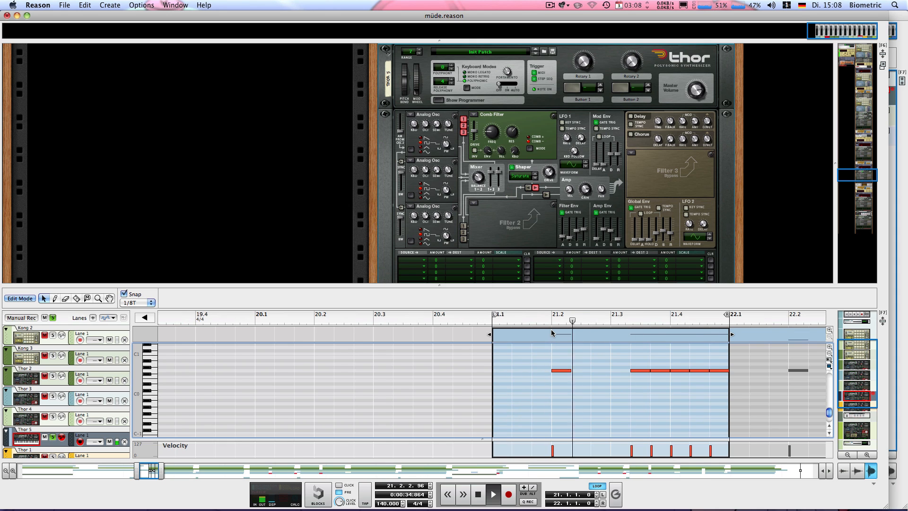
pyautogui.press('space')
pyautogui.press('space')
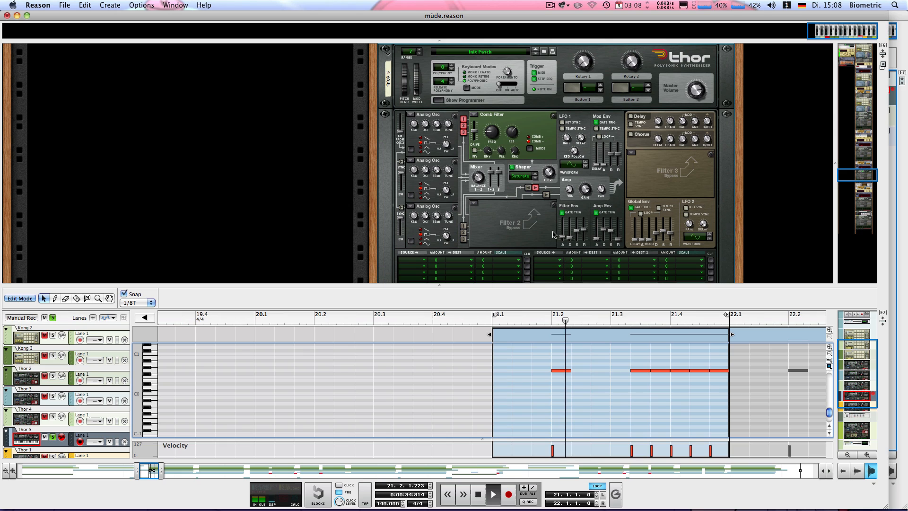
pyautogui.press('space')
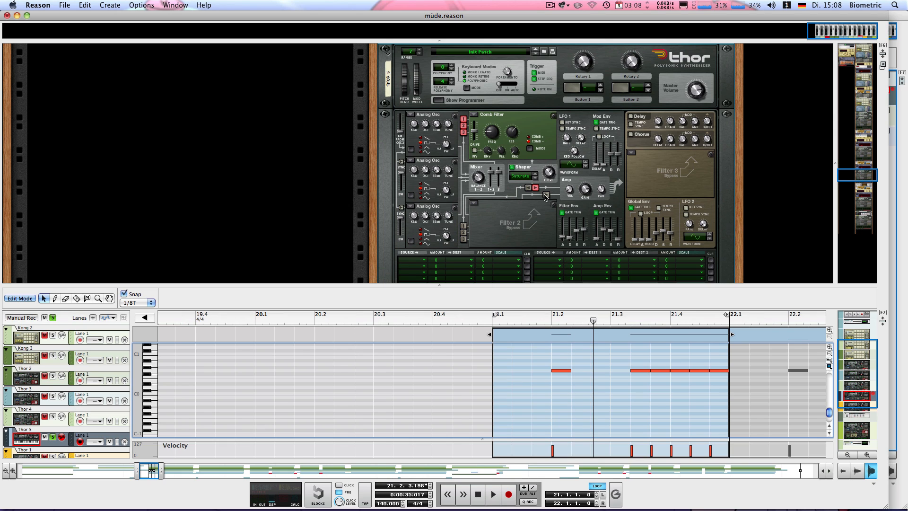
pyautogui.press('KP_1')
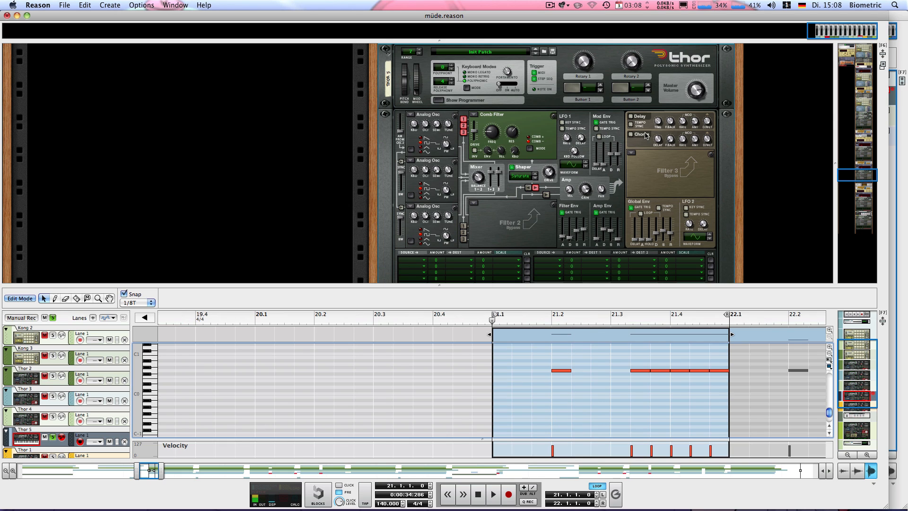
# Turn on the Chorus in Thor 5 and listen to the looped bar.
pyautogui.click(639, 136)
pyautogui.moveTo(706, 140)
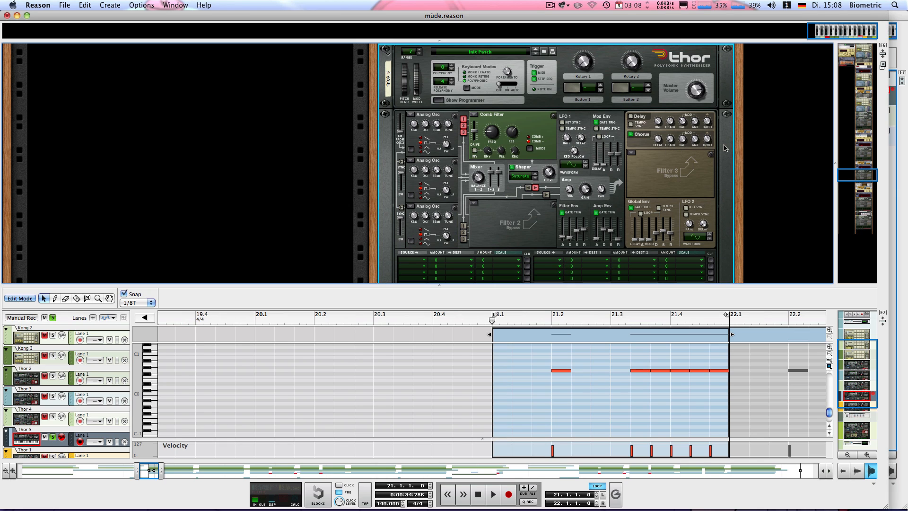
pyautogui.press('space')
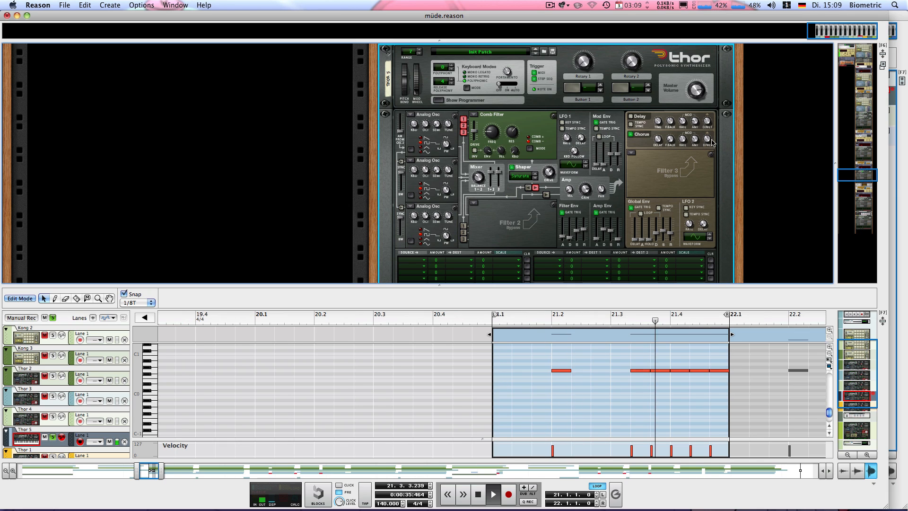
pyautogui.press('space')
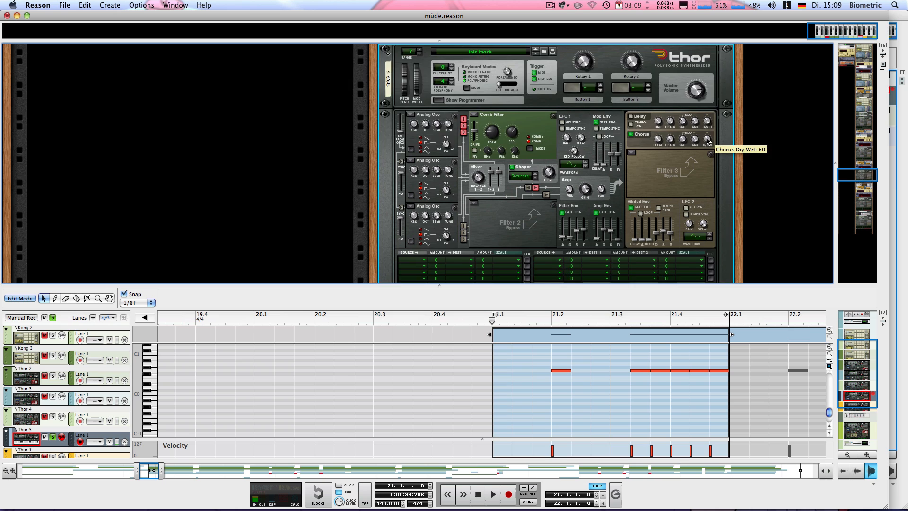
# Switch the Scream 4 below Thor 5 from Bypass to On and listen to the looped bar.
pyautogui.scroll(-4, 681, 132)
pyautogui.scroll(3, 675, 158)
pyautogui.scroll(-5, 647, 160)
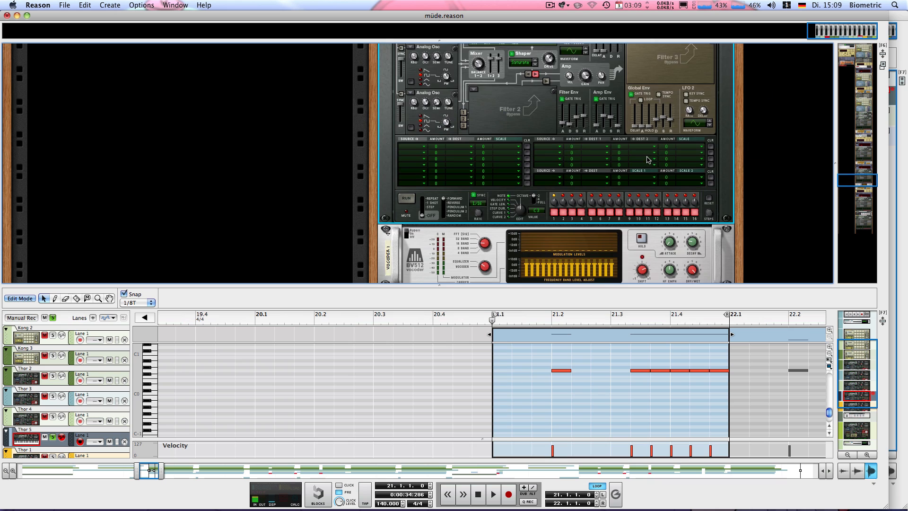
pyautogui.scroll(-2, 646, 160)
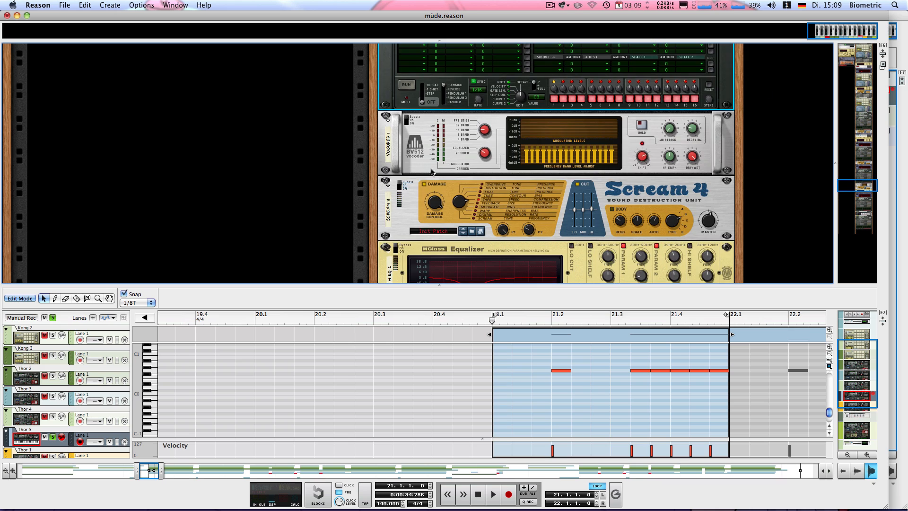
pyautogui.click(398, 185)
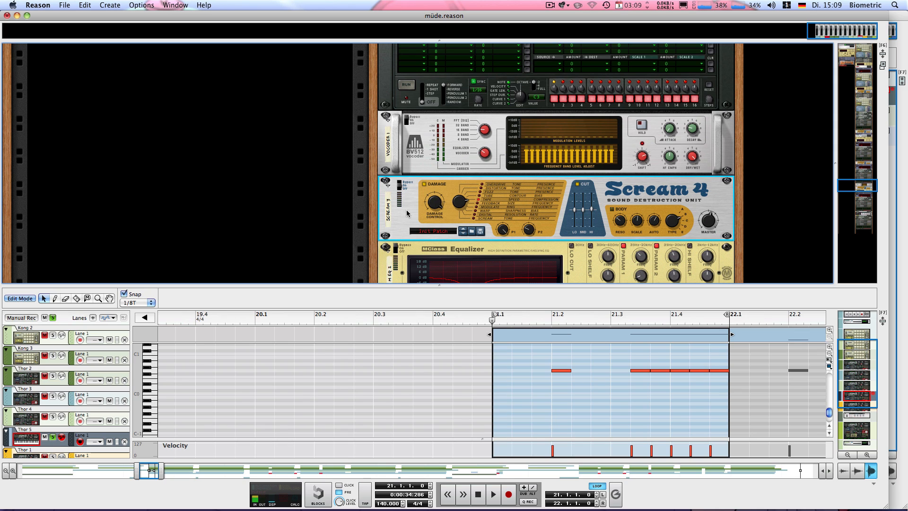
pyautogui.press('space')
pyautogui.press('space')
pyautogui.moveTo(533, 232)
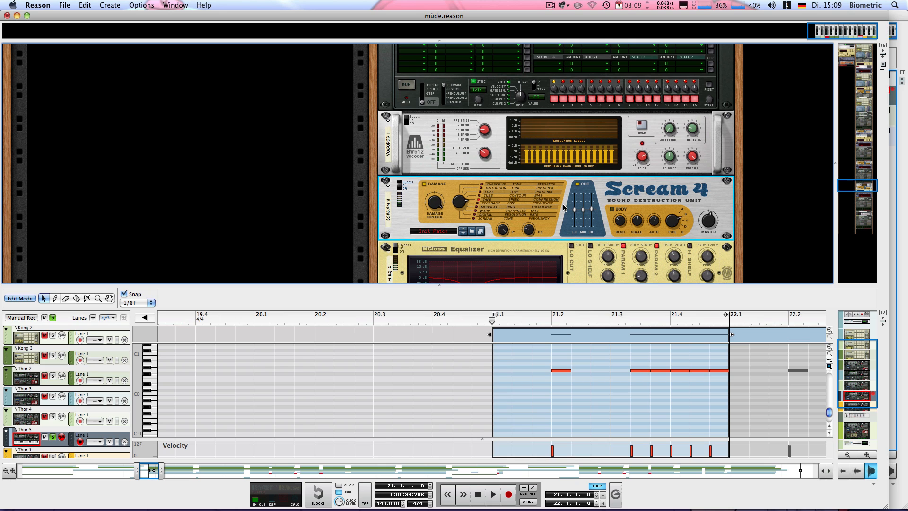
# Listen to the looped bar again and switch on the MClass Equalizer below the Scream 4.
pyautogui.press('space')
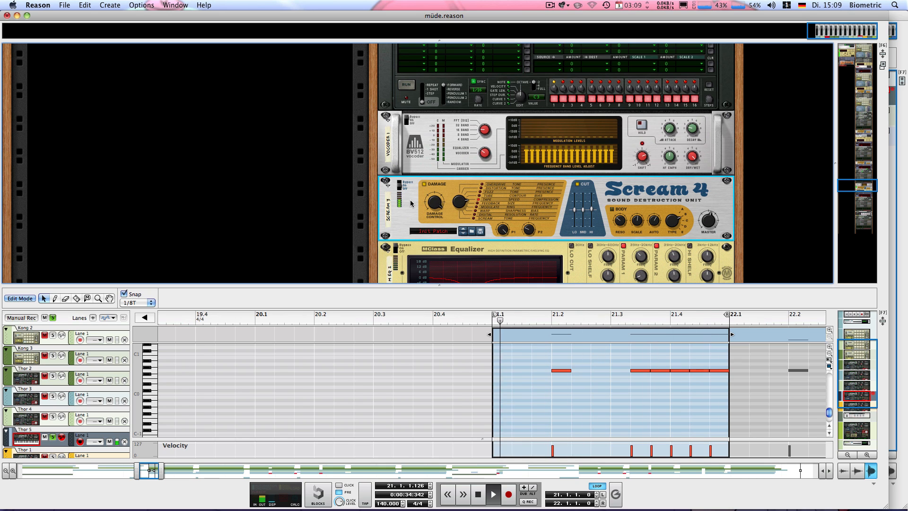
pyautogui.press('space')
pyautogui.scroll(-3, 411, 199)
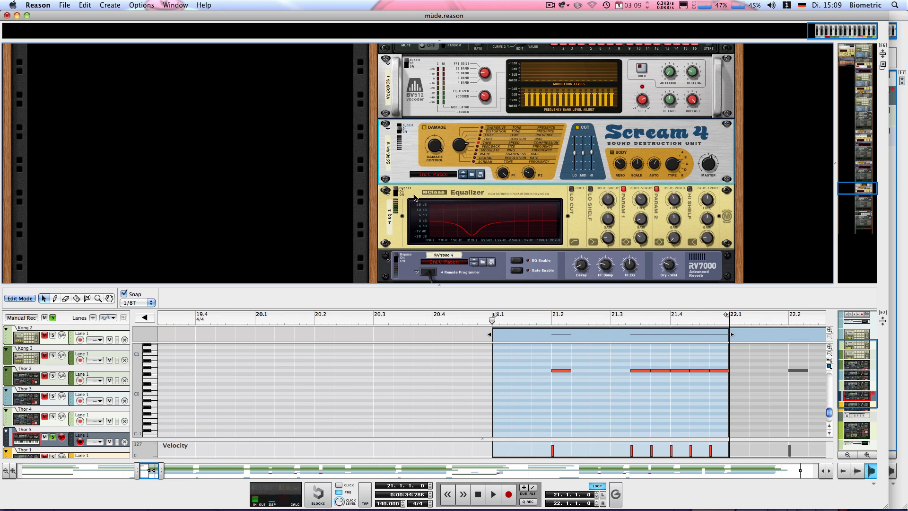
pyautogui.click(396, 191)
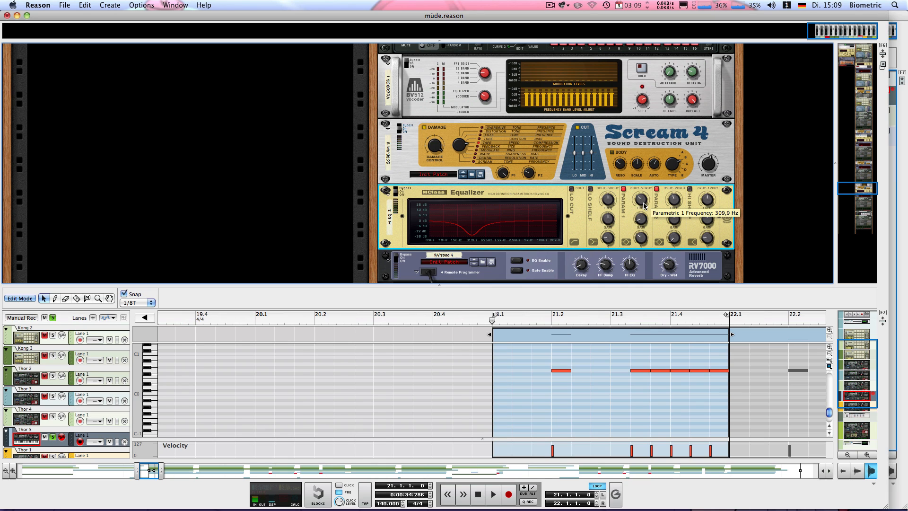
# Compare the looped bar with the MClass Equalizer's Parametric 1 band off and on, leaving the band enabled.
pyautogui.click(623, 189)
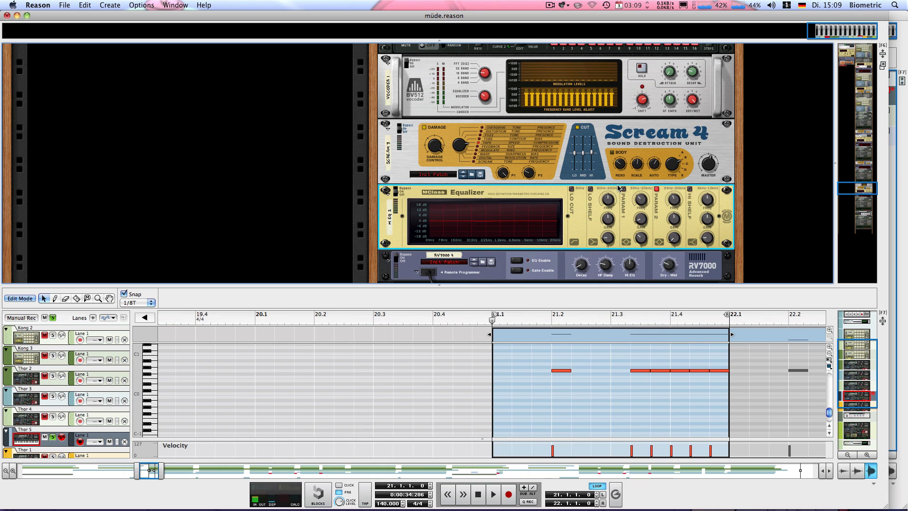
pyautogui.press('space')
pyautogui.click(624, 189)
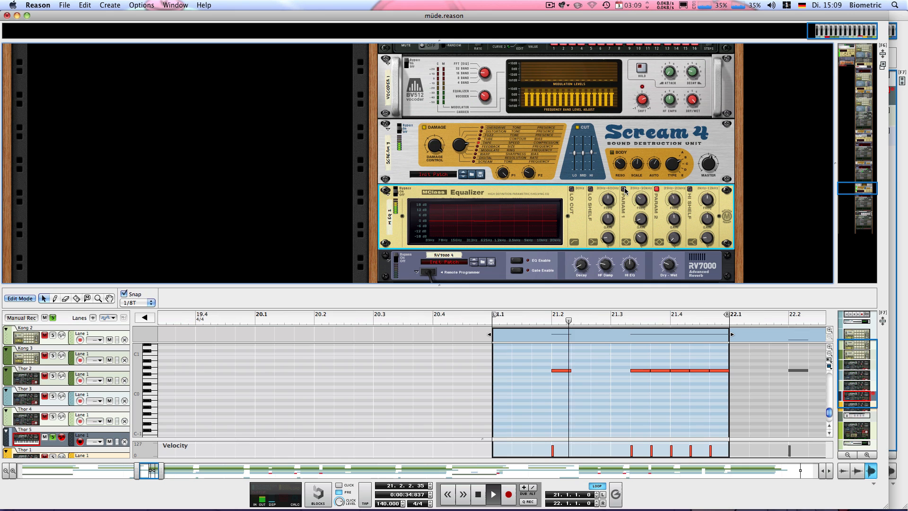
pyautogui.click(623, 189)
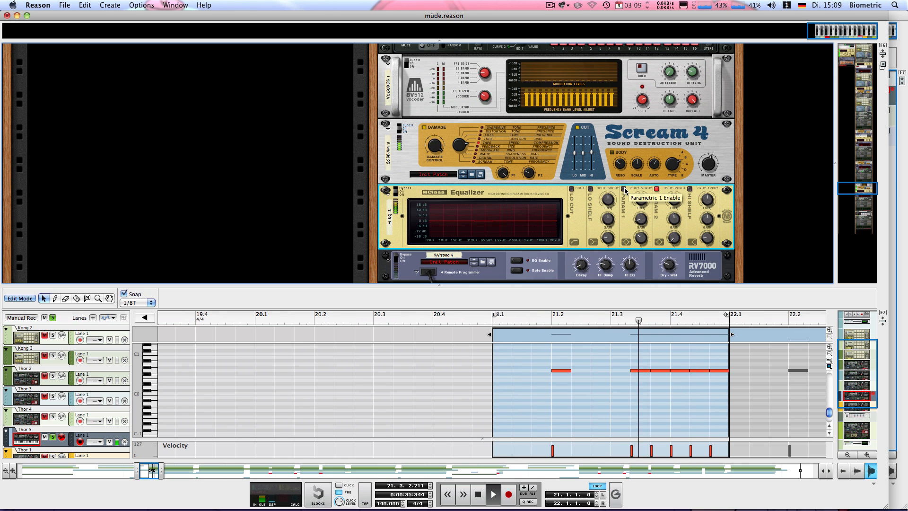
pyautogui.click(624, 189)
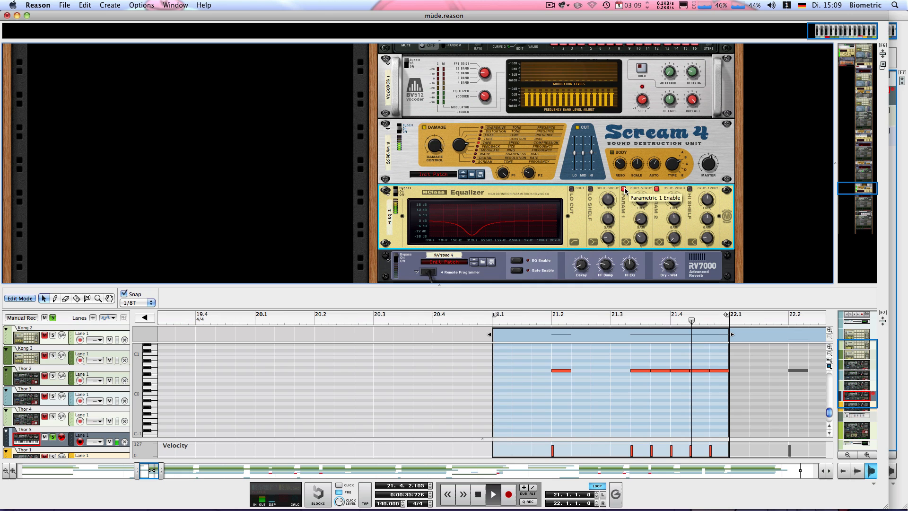
pyautogui.press('space')
# Switch on the RV7000 reverb below the equalizer and play the looped bar.
pyautogui.scroll(-3, 554, 181)
pyautogui.moveTo(396, 196); pyautogui.dragTo(395, 203)
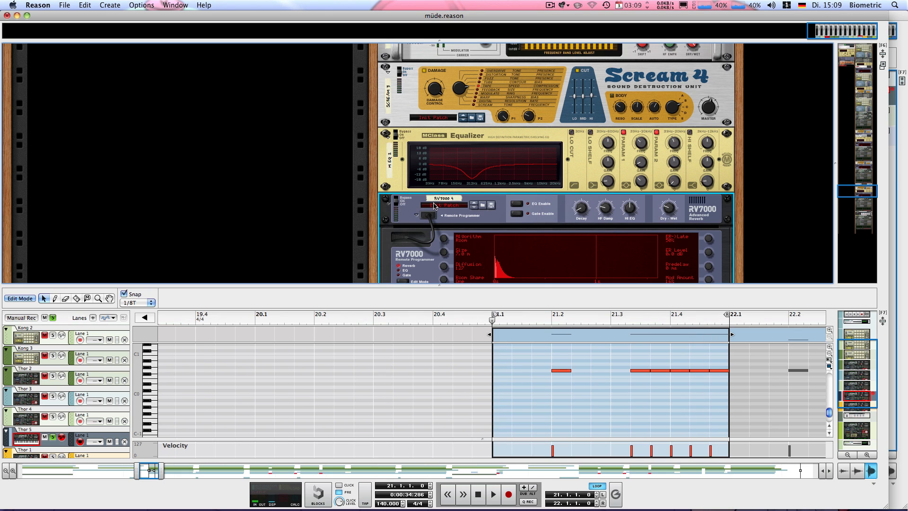
pyautogui.press('space')
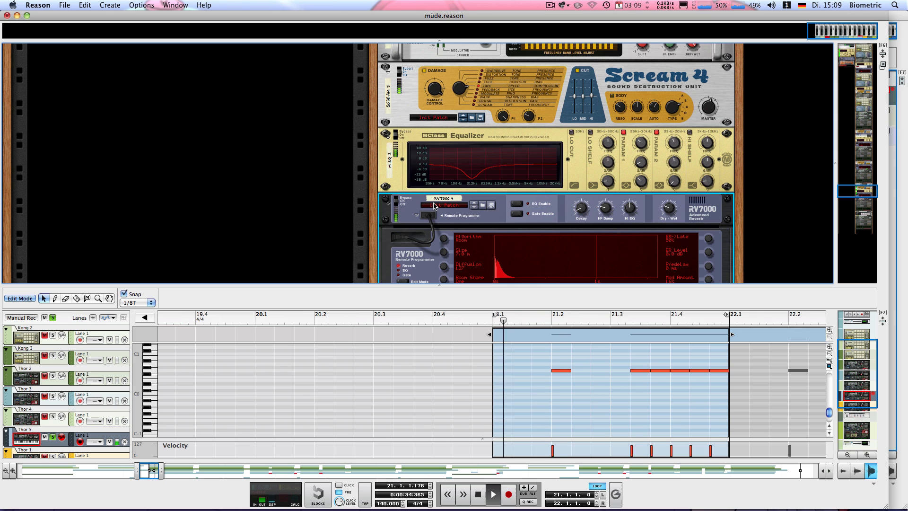
# Solo the Thor 1 track together with Thor 5, stop playback and return from note editing to the arrangement.
pyautogui.scroll(-3, 57, 369)
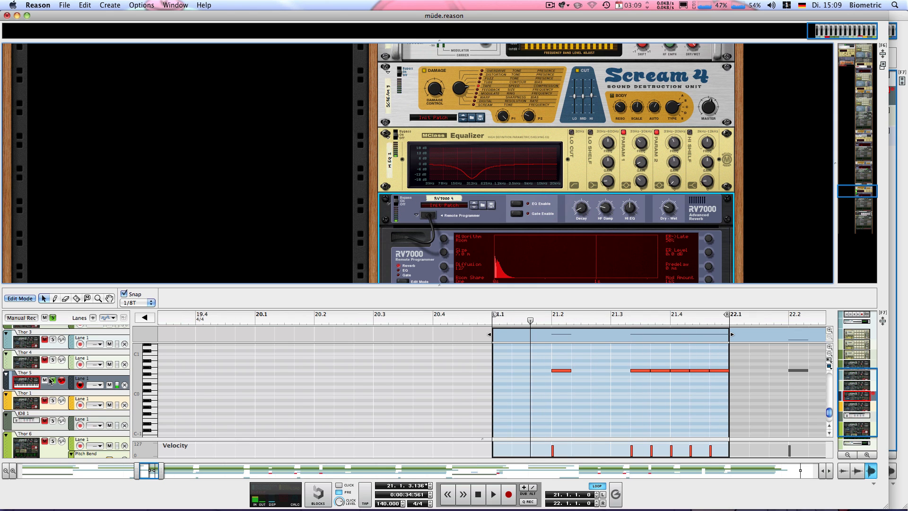
pyautogui.click(52, 401)
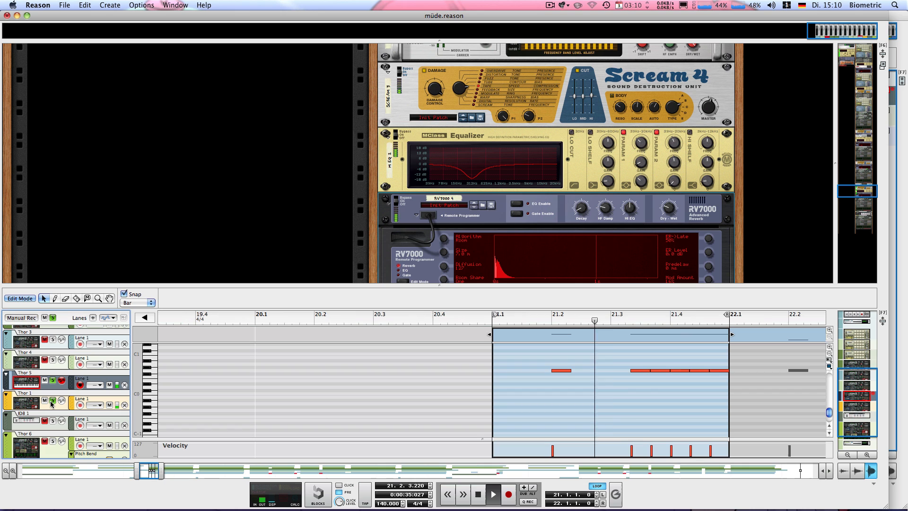
pyautogui.press('space')
pyautogui.click(17, 301)
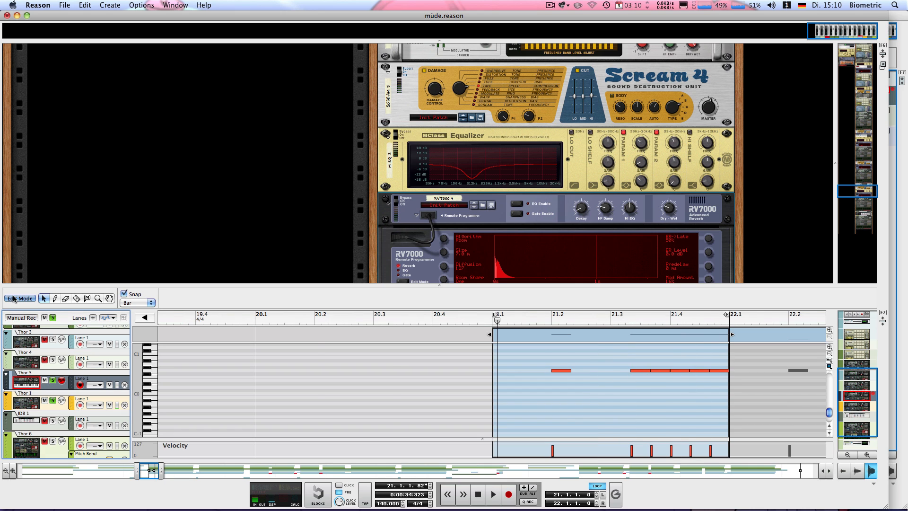
# Solo the Thor 3 track as well, extend the loop's end to bar 23 and play it.
pyautogui.scroll(3, 124, 388)
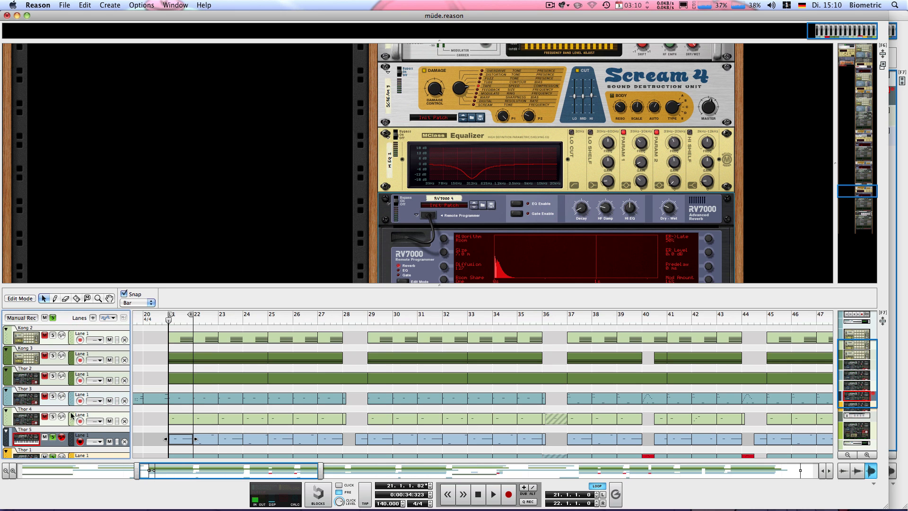
pyautogui.click(53, 398)
pyautogui.hotkey('shift', 'Return')
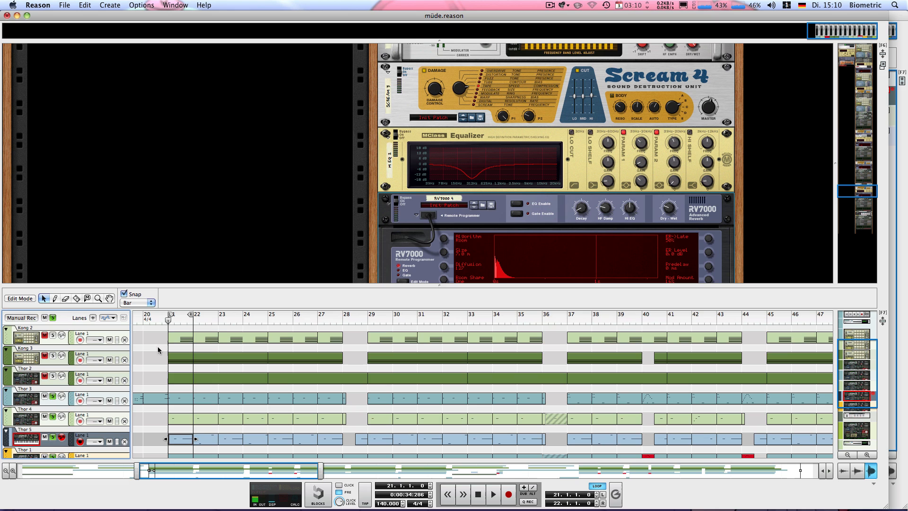
pyautogui.keyDown('alt'); pyautogui.click(220, 321); pyautogui.keyUp('alt')
pyautogui.press('space')
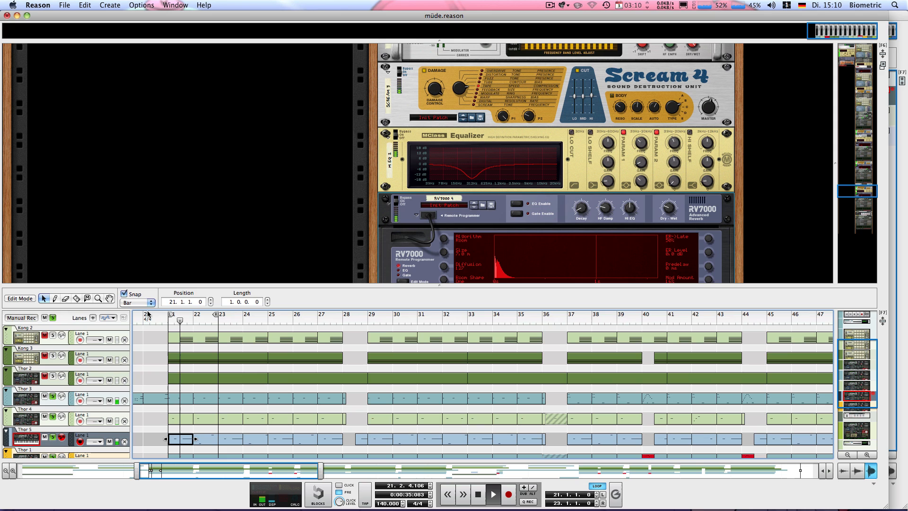
# Clear all track solos and play the full mix from the loop's start at bar 21.
pyautogui.click(52, 318)
pyautogui.press('space')
pyautogui.press('KP_0')
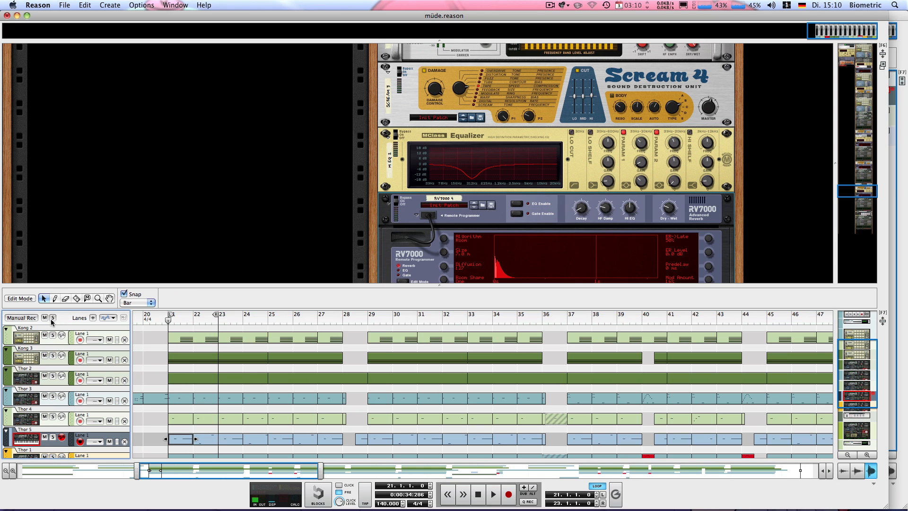
pyautogui.press('space')
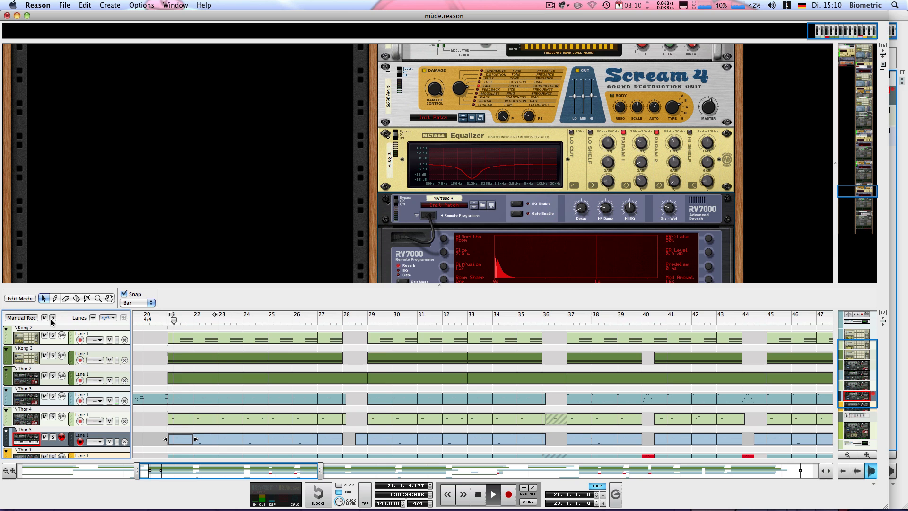
# Turn off looping, enlarge the sequencer while the arrangement plays on, and stop playback in bar 29.
pyautogui.press('l')
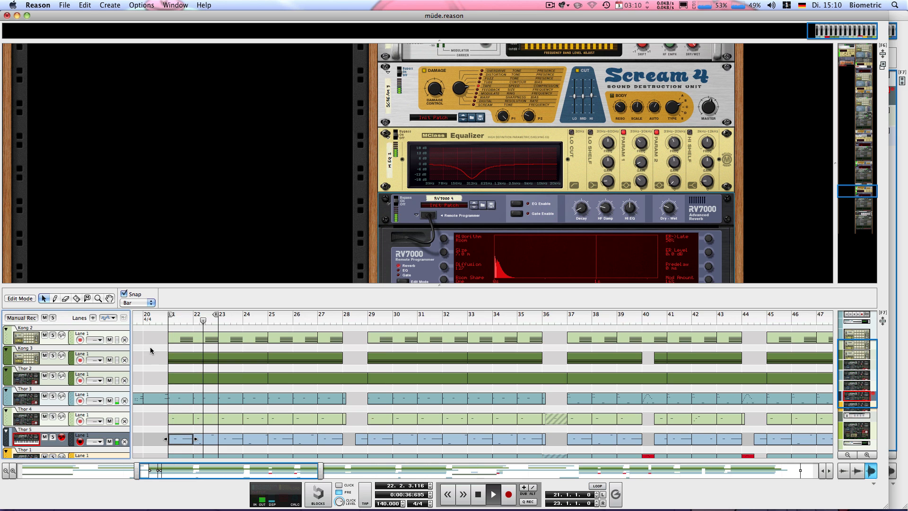
pyautogui.moveTo(318, 283); pyautogui.dragTo(281, 177)
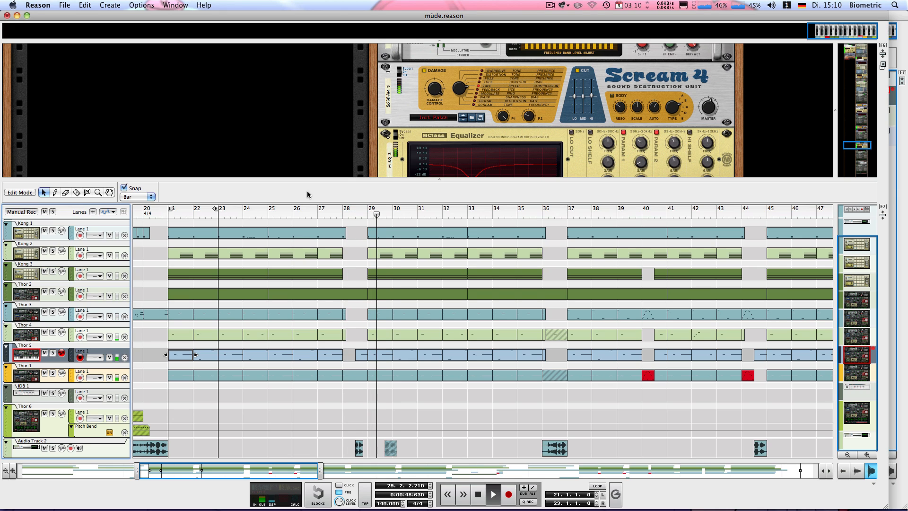
pyautogui.press('space')
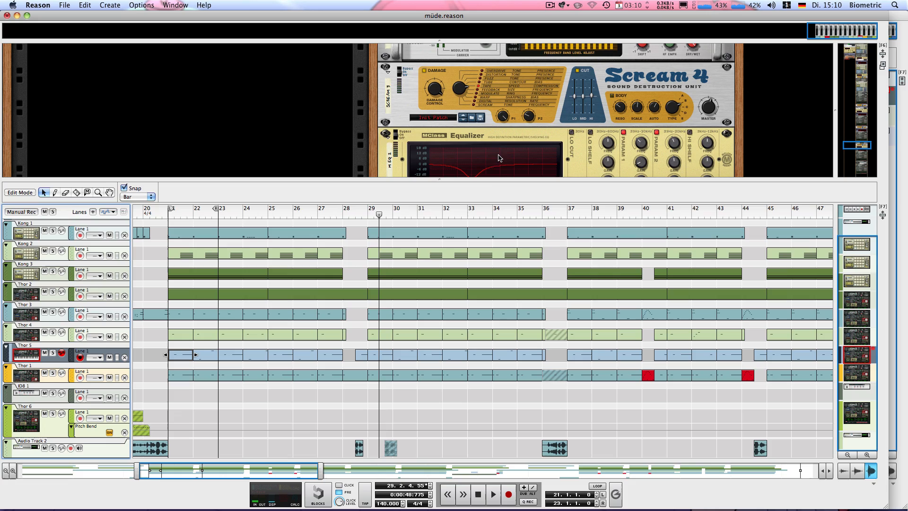
# Enlarge the rack area and bring the Thor 1 synthesizer below the RV7000 into view.
pyautogui.moveTo(480, 219); pyautogui.dragTo(477, 376)
pyautogui.scroll(10, 436, 286)
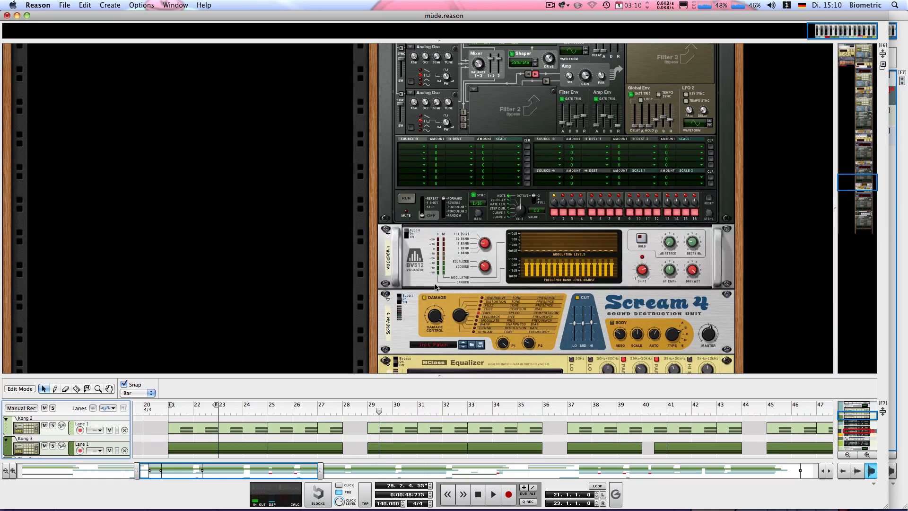
pyautogui.scroll(2, 436, 286)
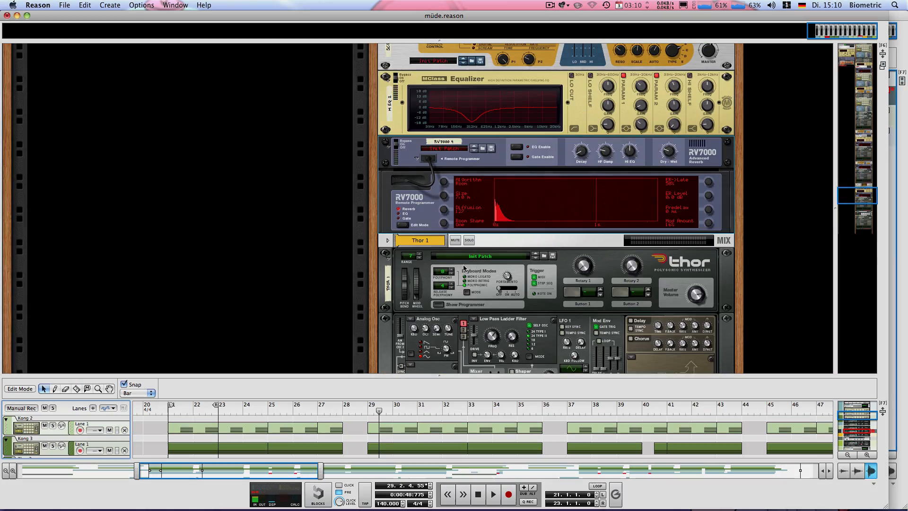